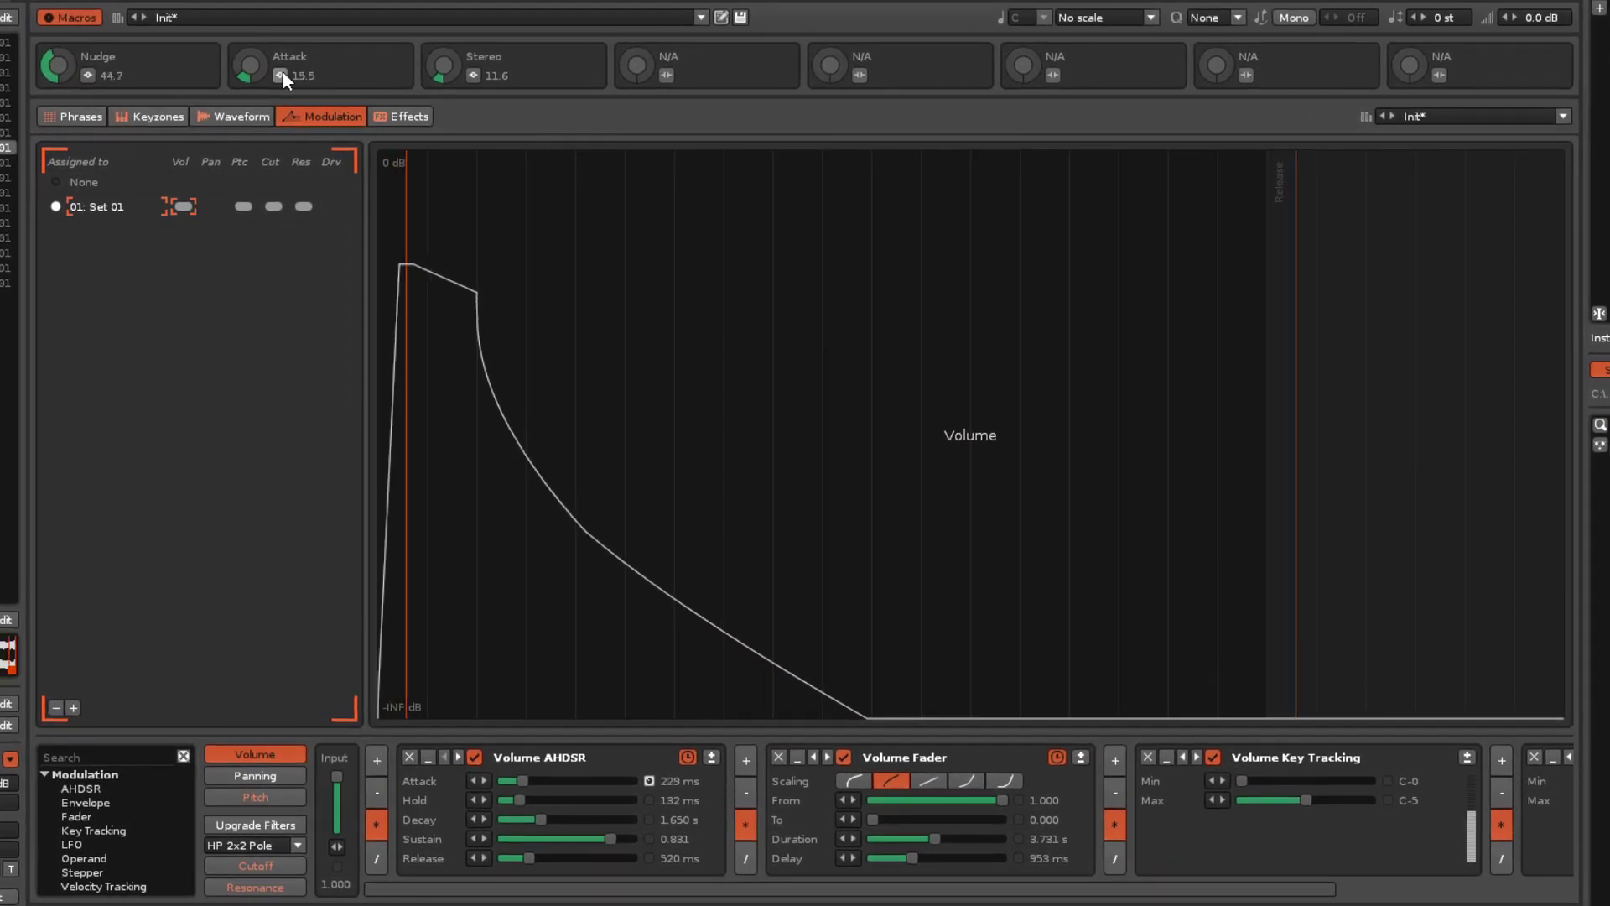
# Review the Attack macro's mappings, then show the Nudge macro's mappings beside the effect chains.
pyautogui.click(305, 97)
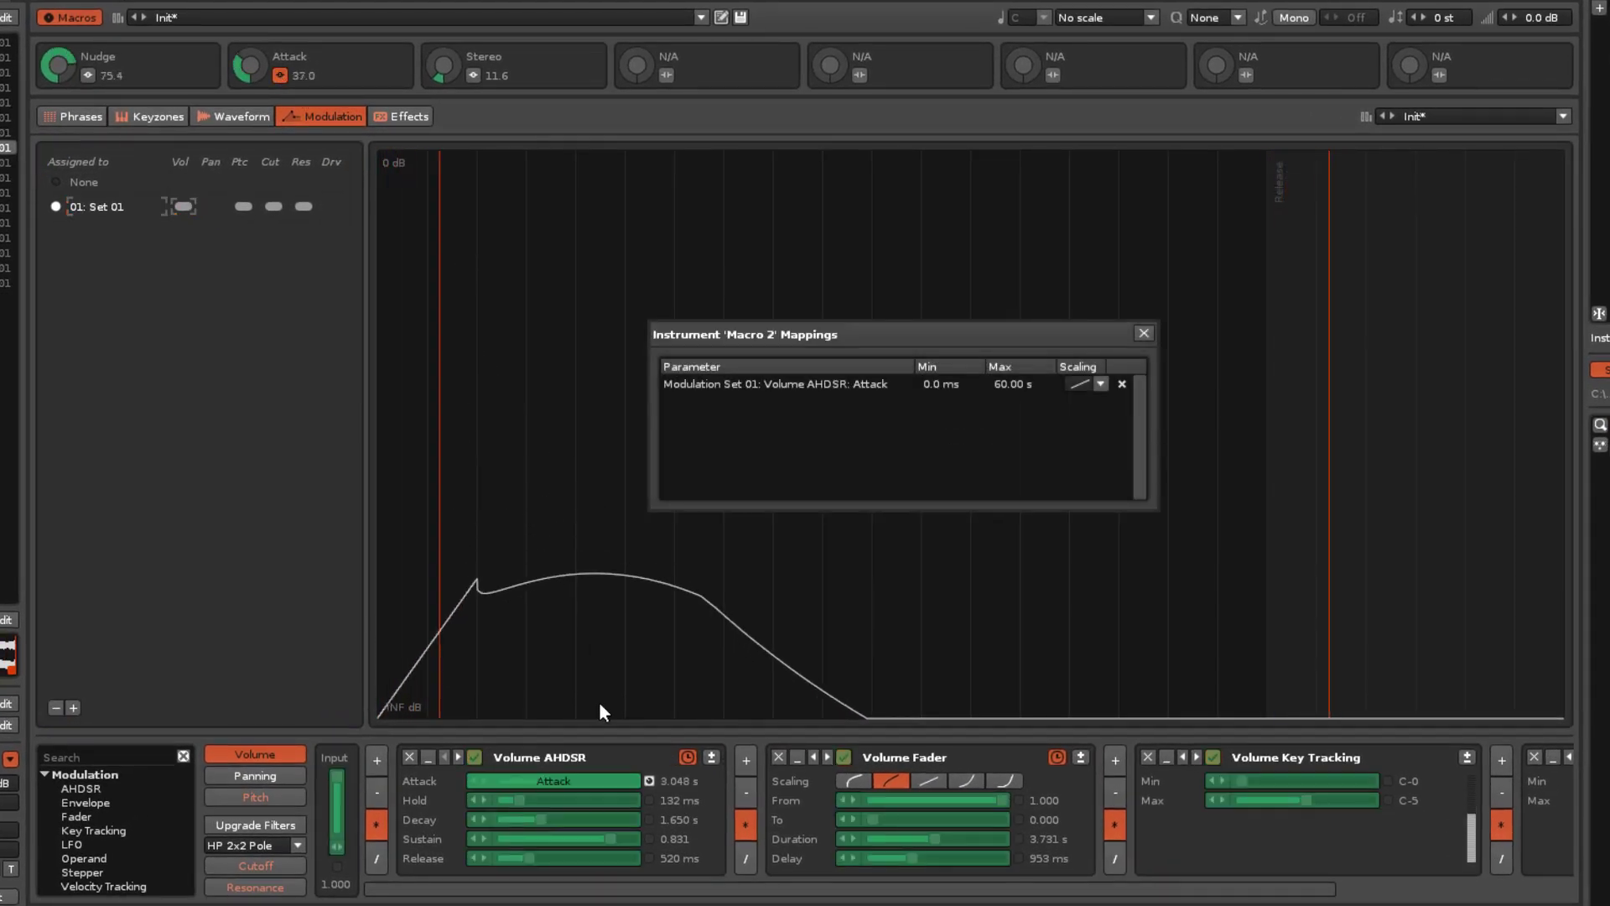
pyautogui.scroll(-10, 607, 780)
pyautogui.scroll(-10, 607, 780)
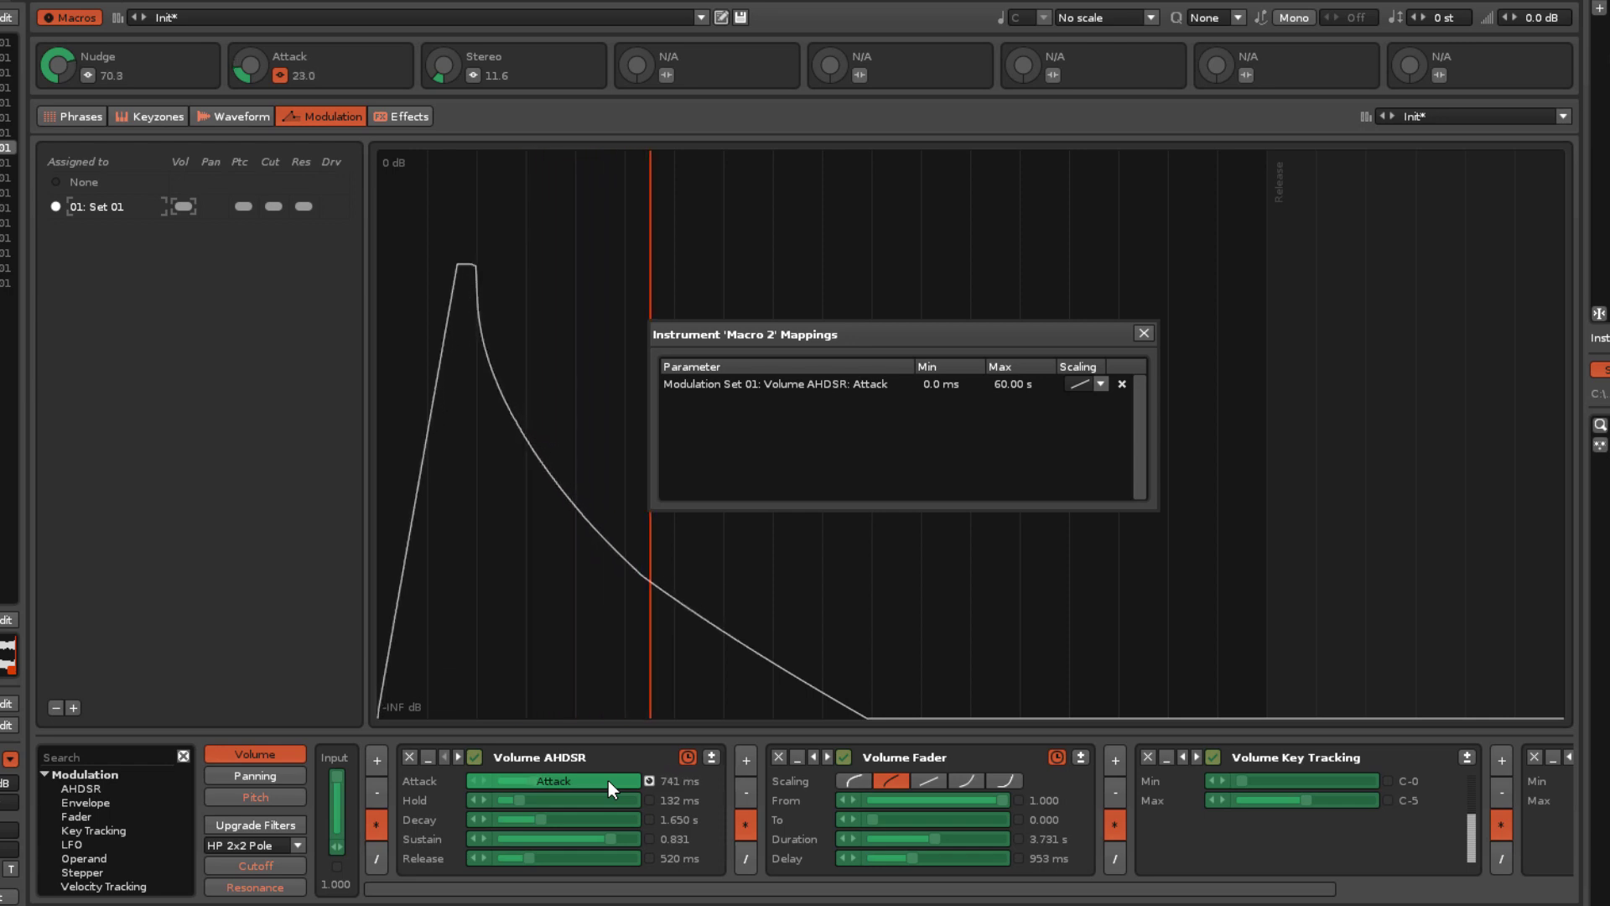
pyautogui.scroll(2, 608, 780)
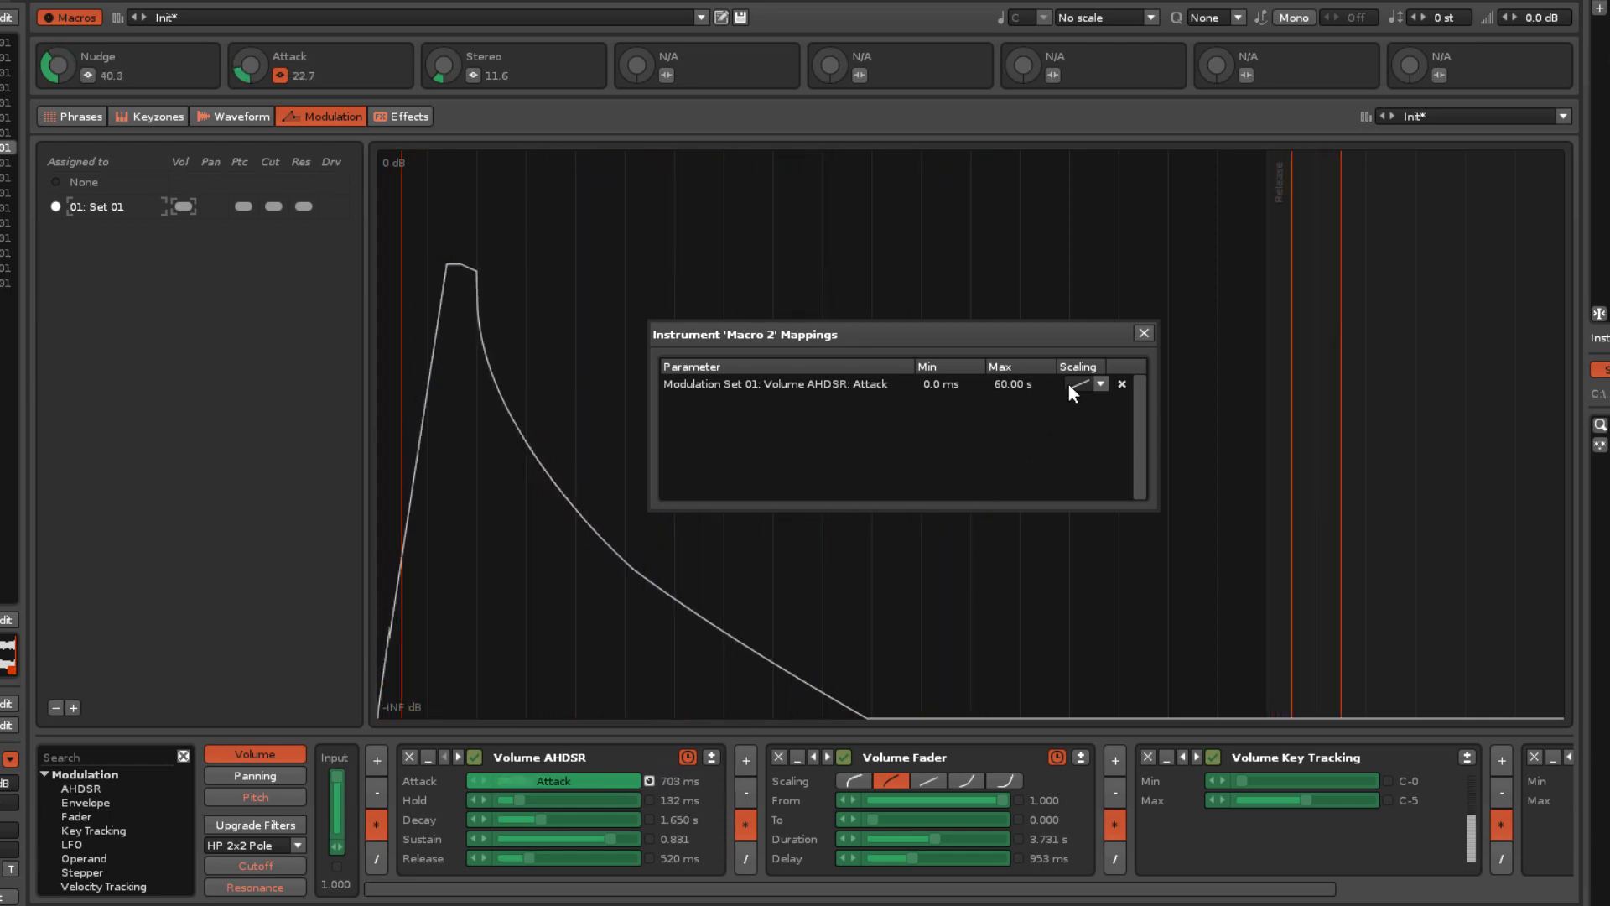
pyautogui.click(1143, 333)
pyautogui.click(88, 75)
pyautogui.click(409, 115)
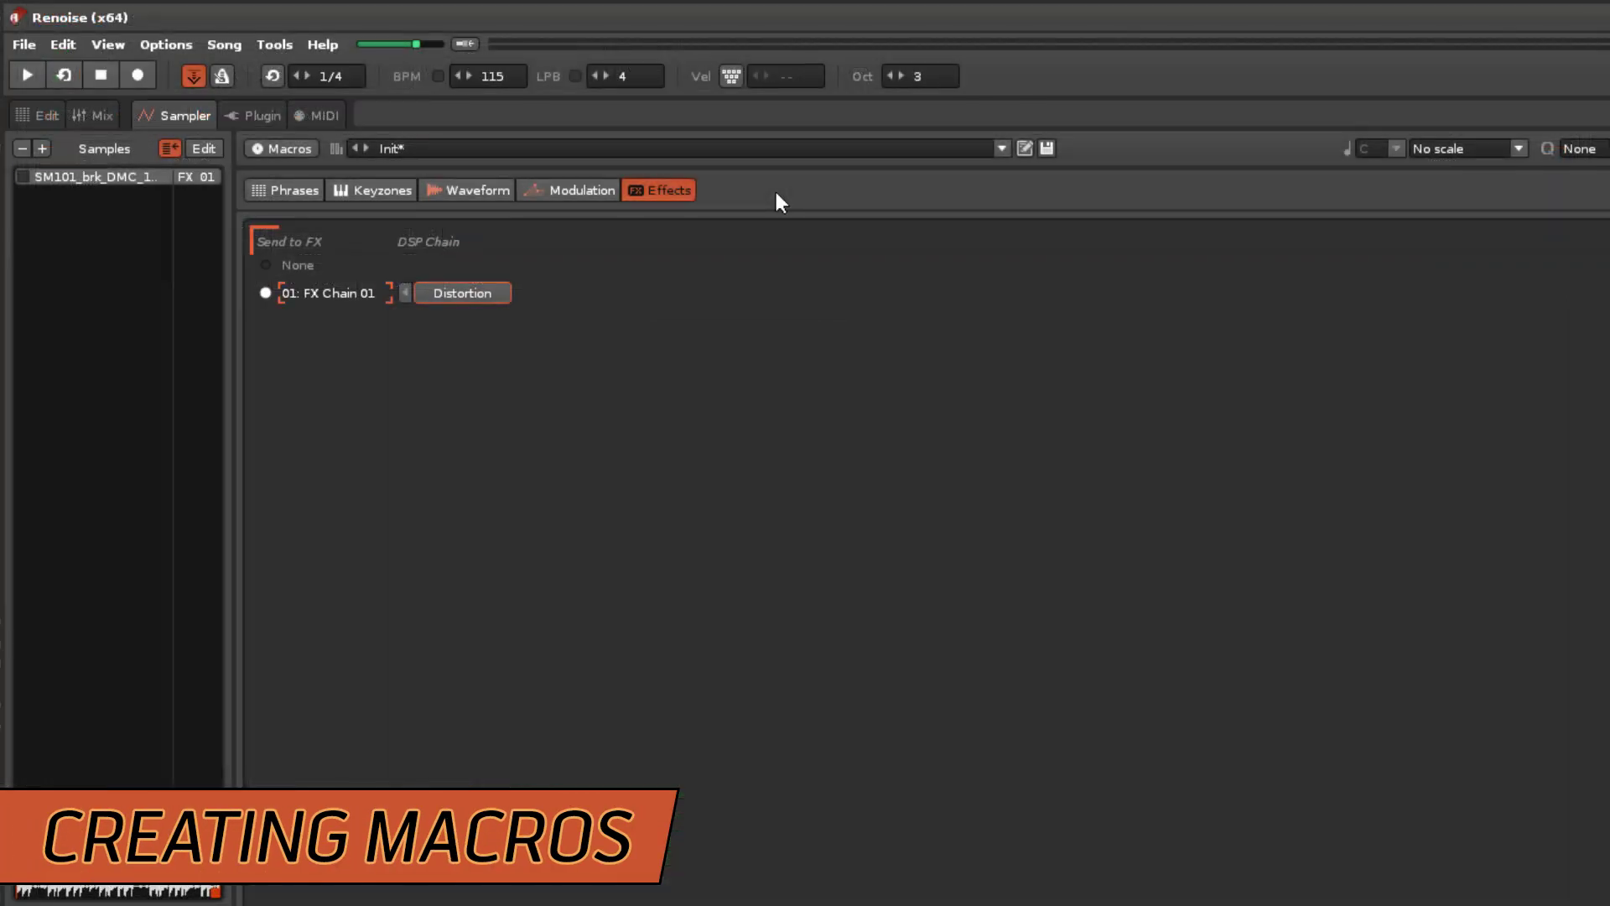
# Show the break instrument's eight macro knobs and open Macro 1's empty mapping list.
pyautogui.click(302, 149)
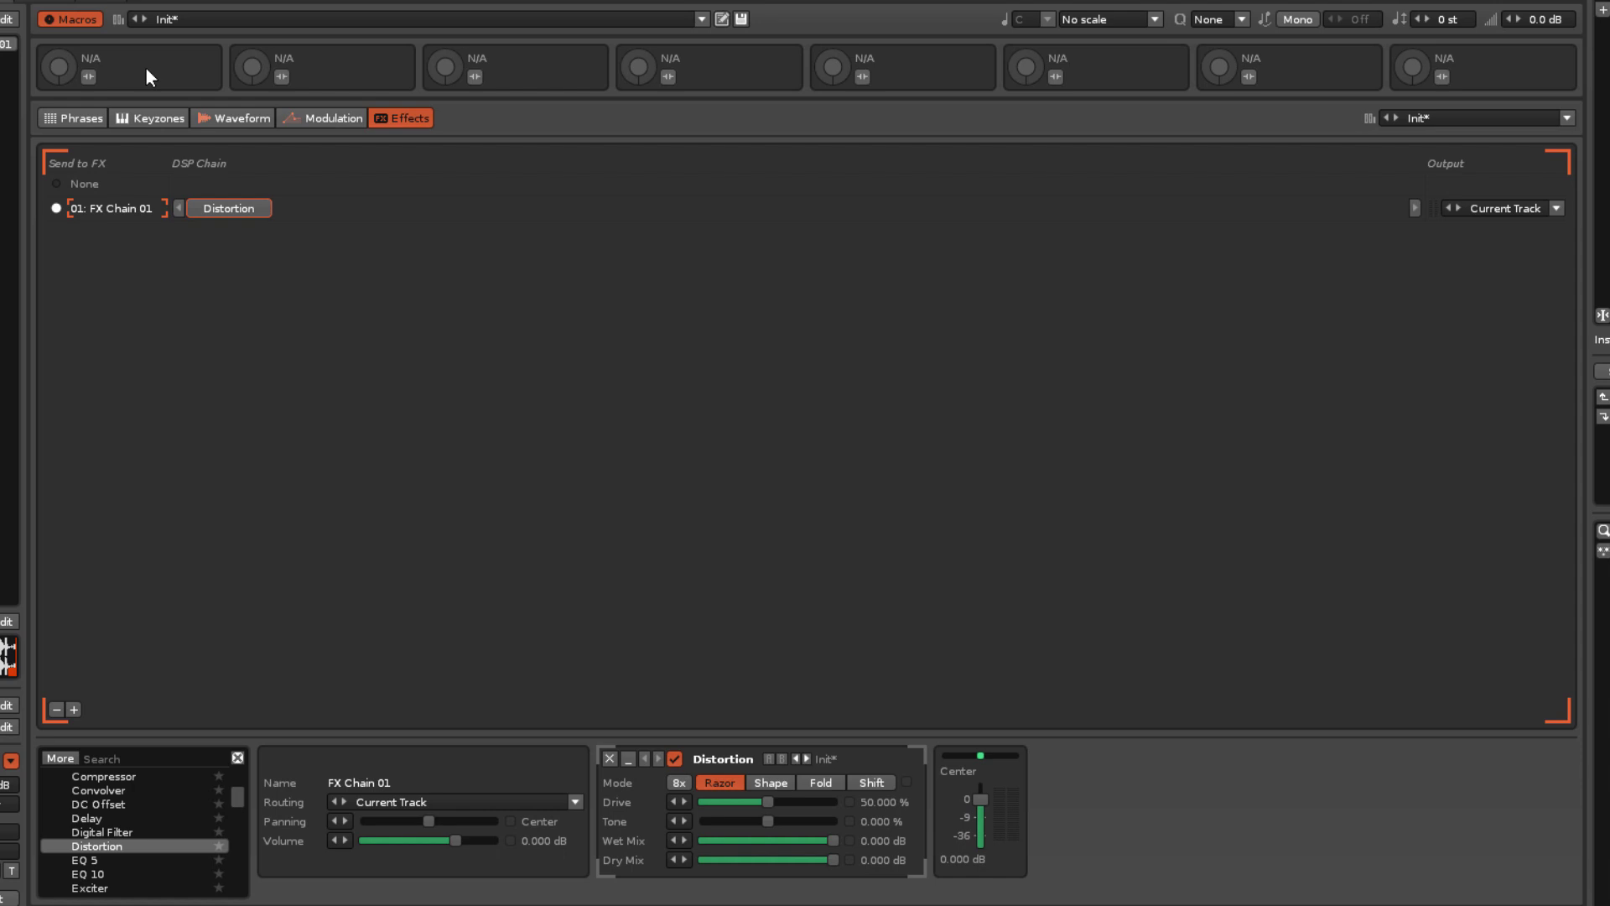
pyautogui.click(89, 77)
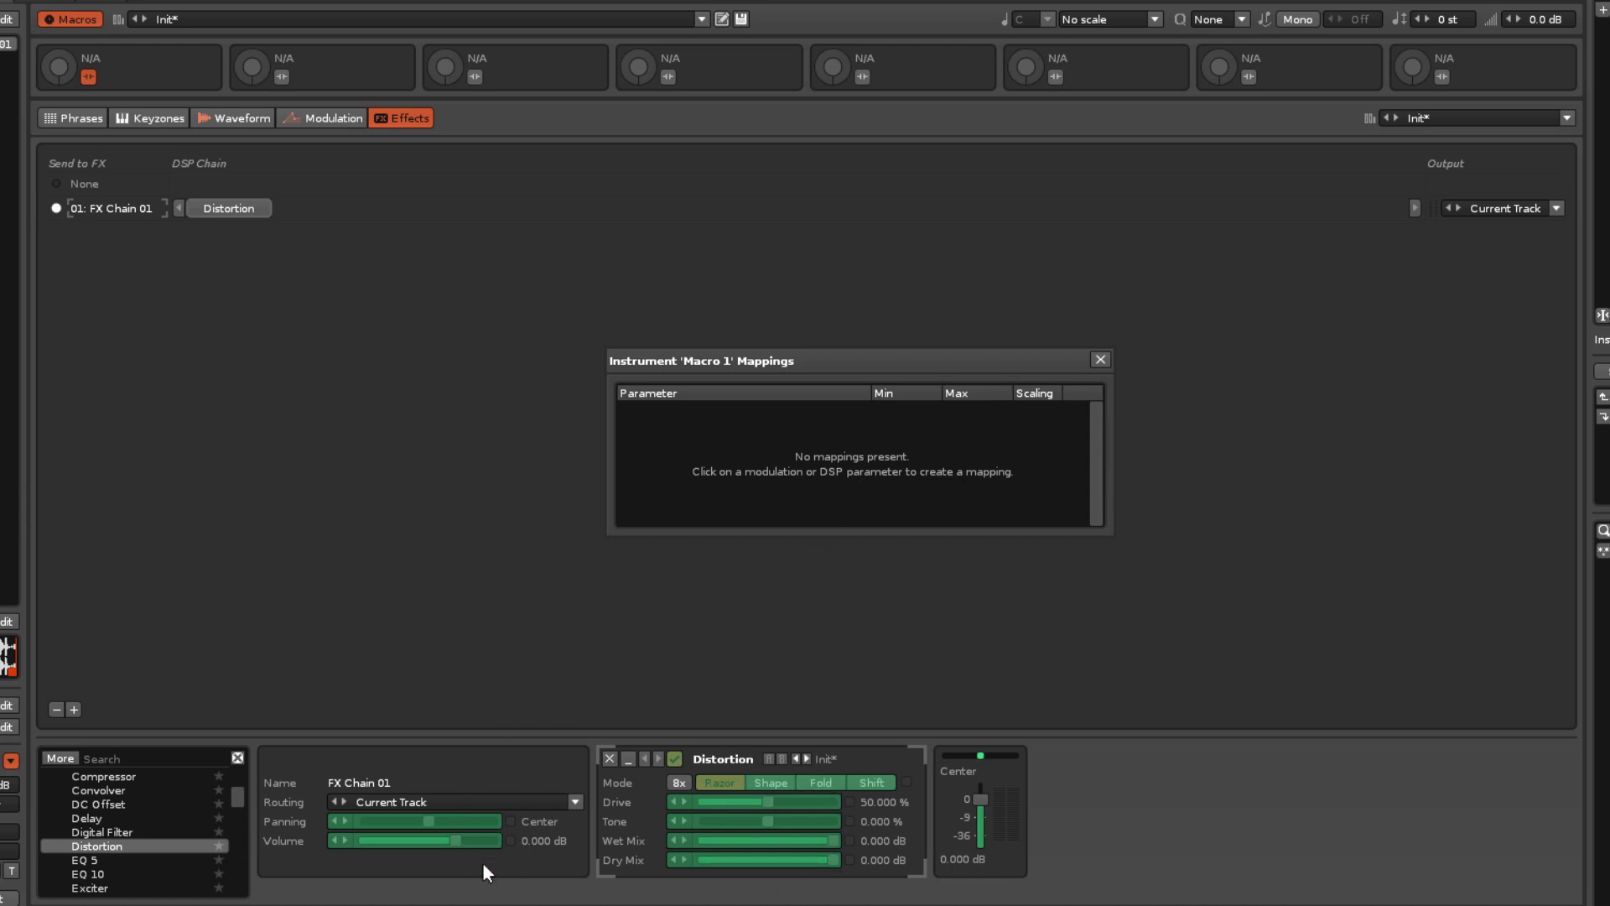
# Map Macro 1 to Modulation Set 01's Pitch Operand value, adjusting its minimum and scaling.
pyautogui.click(324, 120)
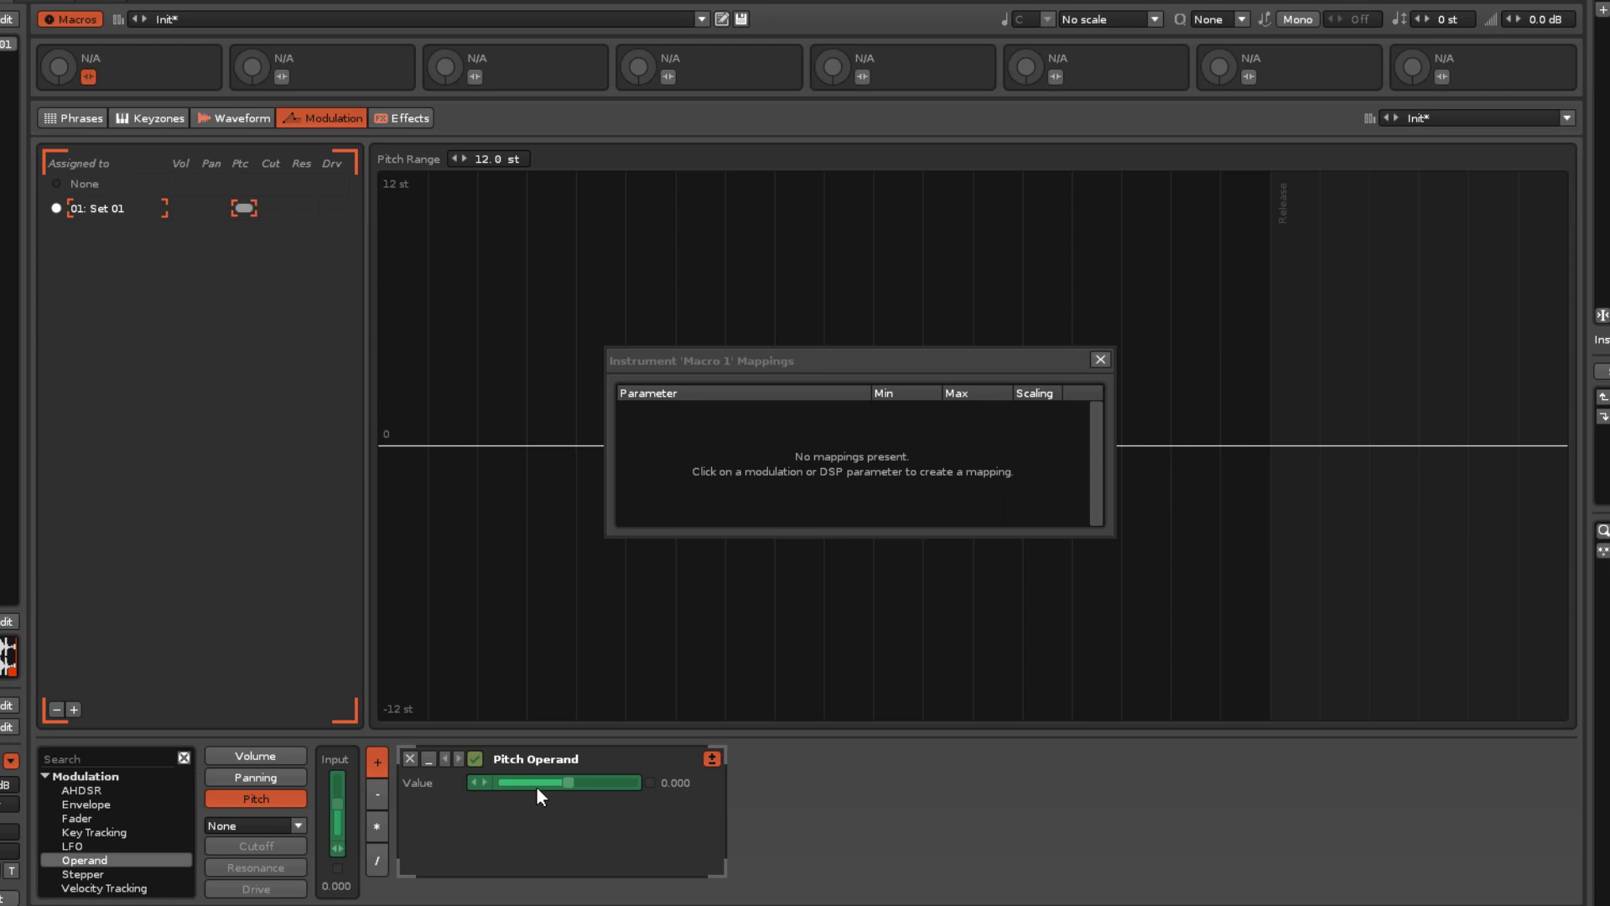
pyautogui.click(565, 781)
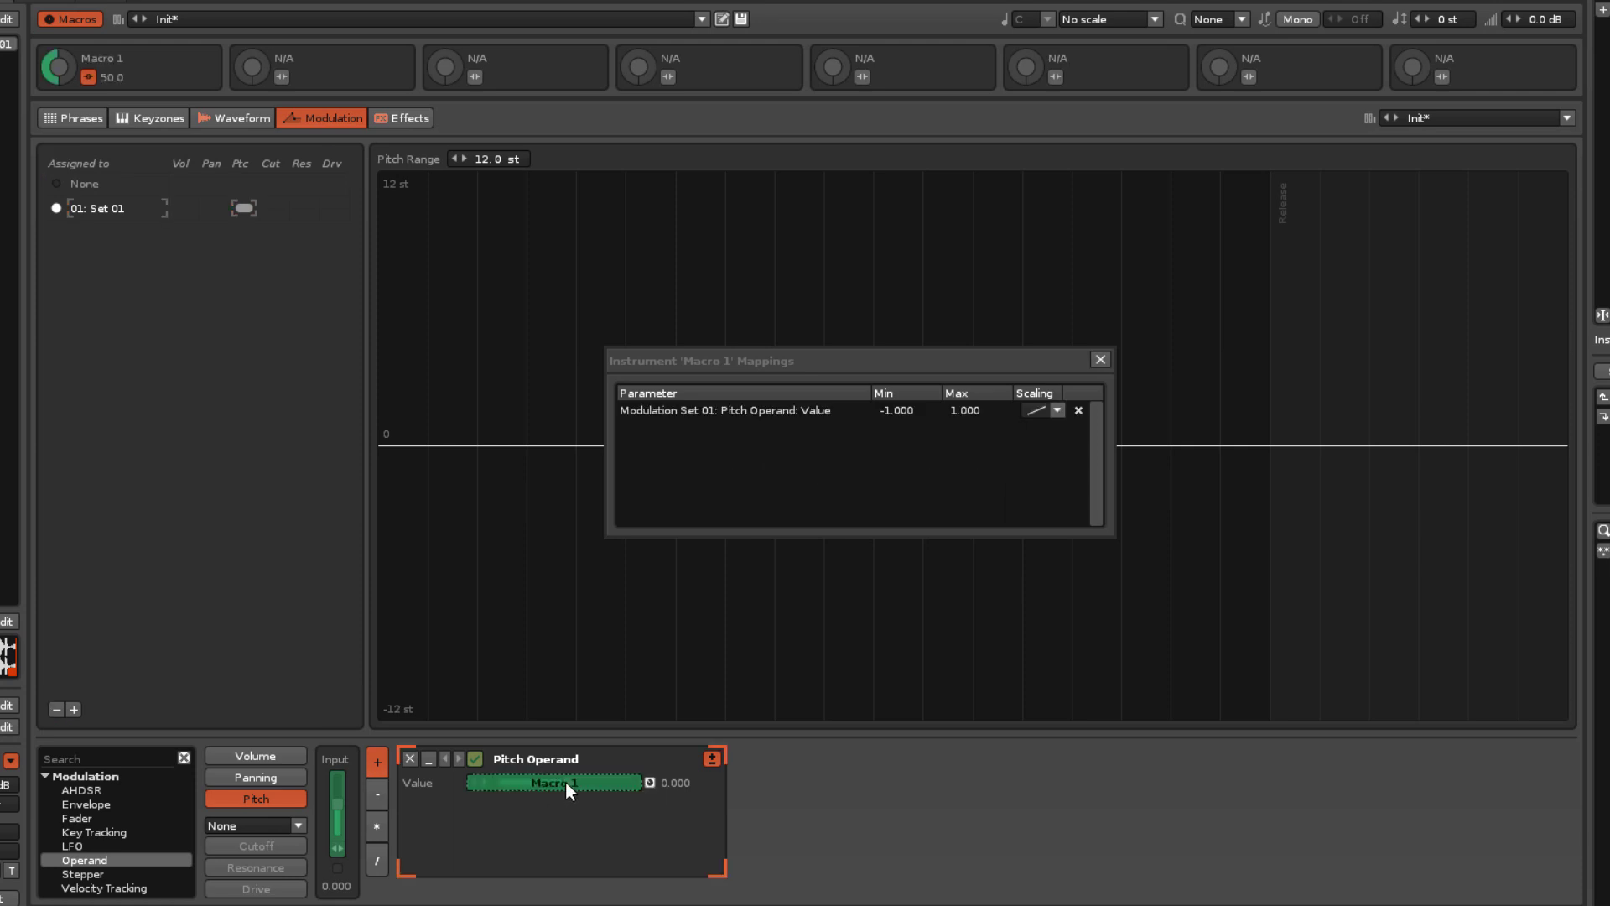
pyautogui.moveTo(899, 401)
pyautogui.mouseDown()
pyautogui.moveTo(899, 344)
pyautogui.moveTo(899, 403)
pyautogui.mouseUp()
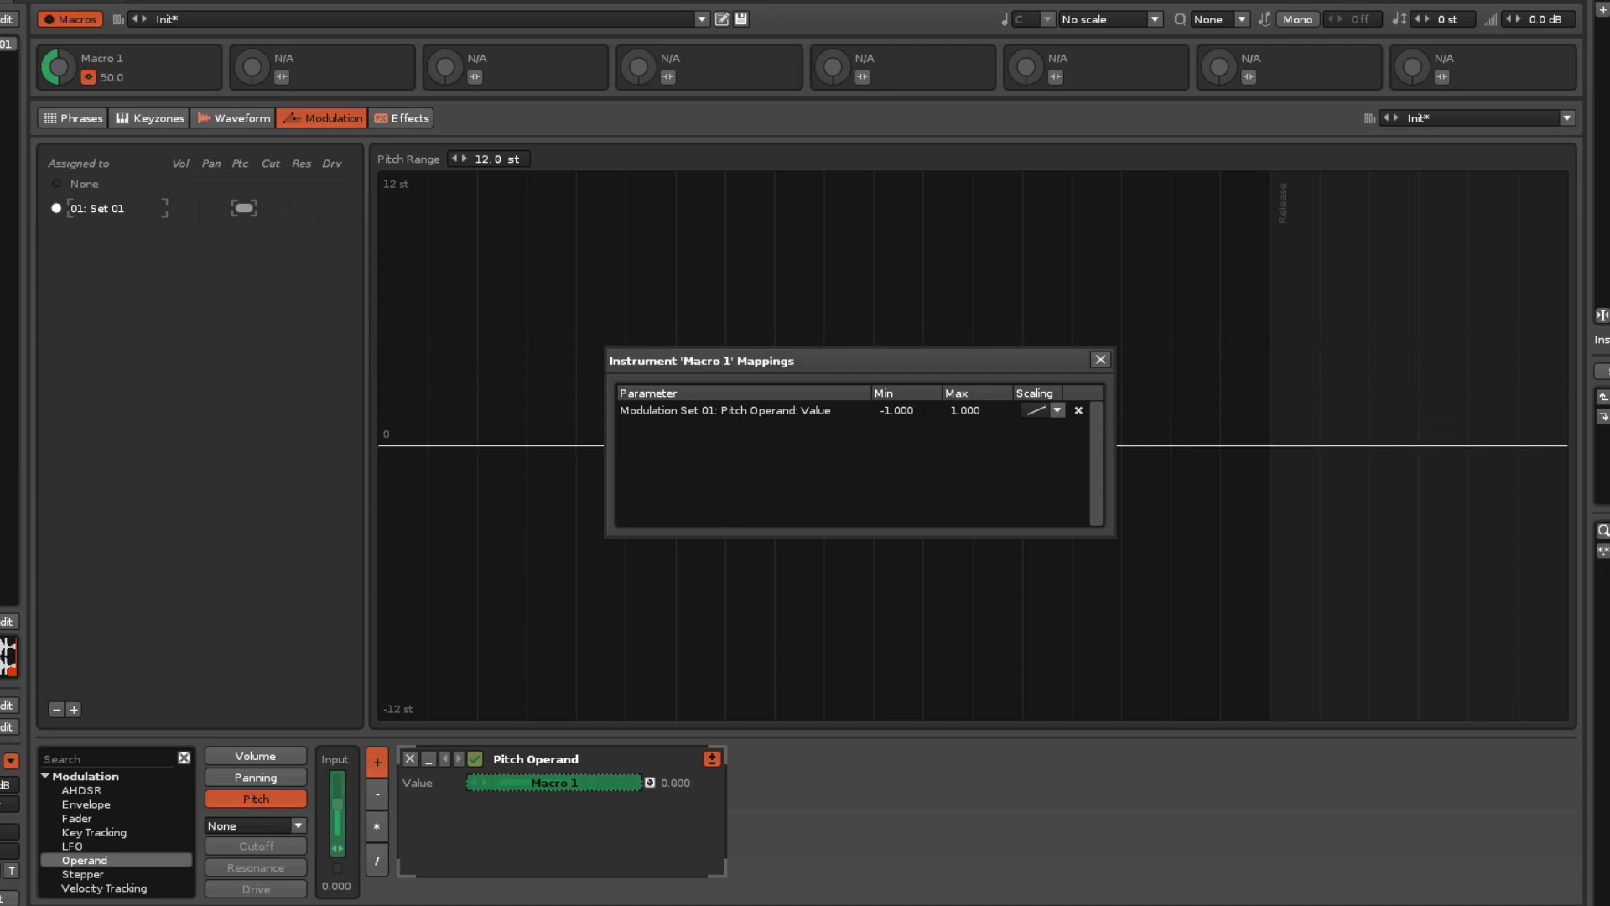
pyautogui.click(1056, 411)
pyautogui.click(415, 117)
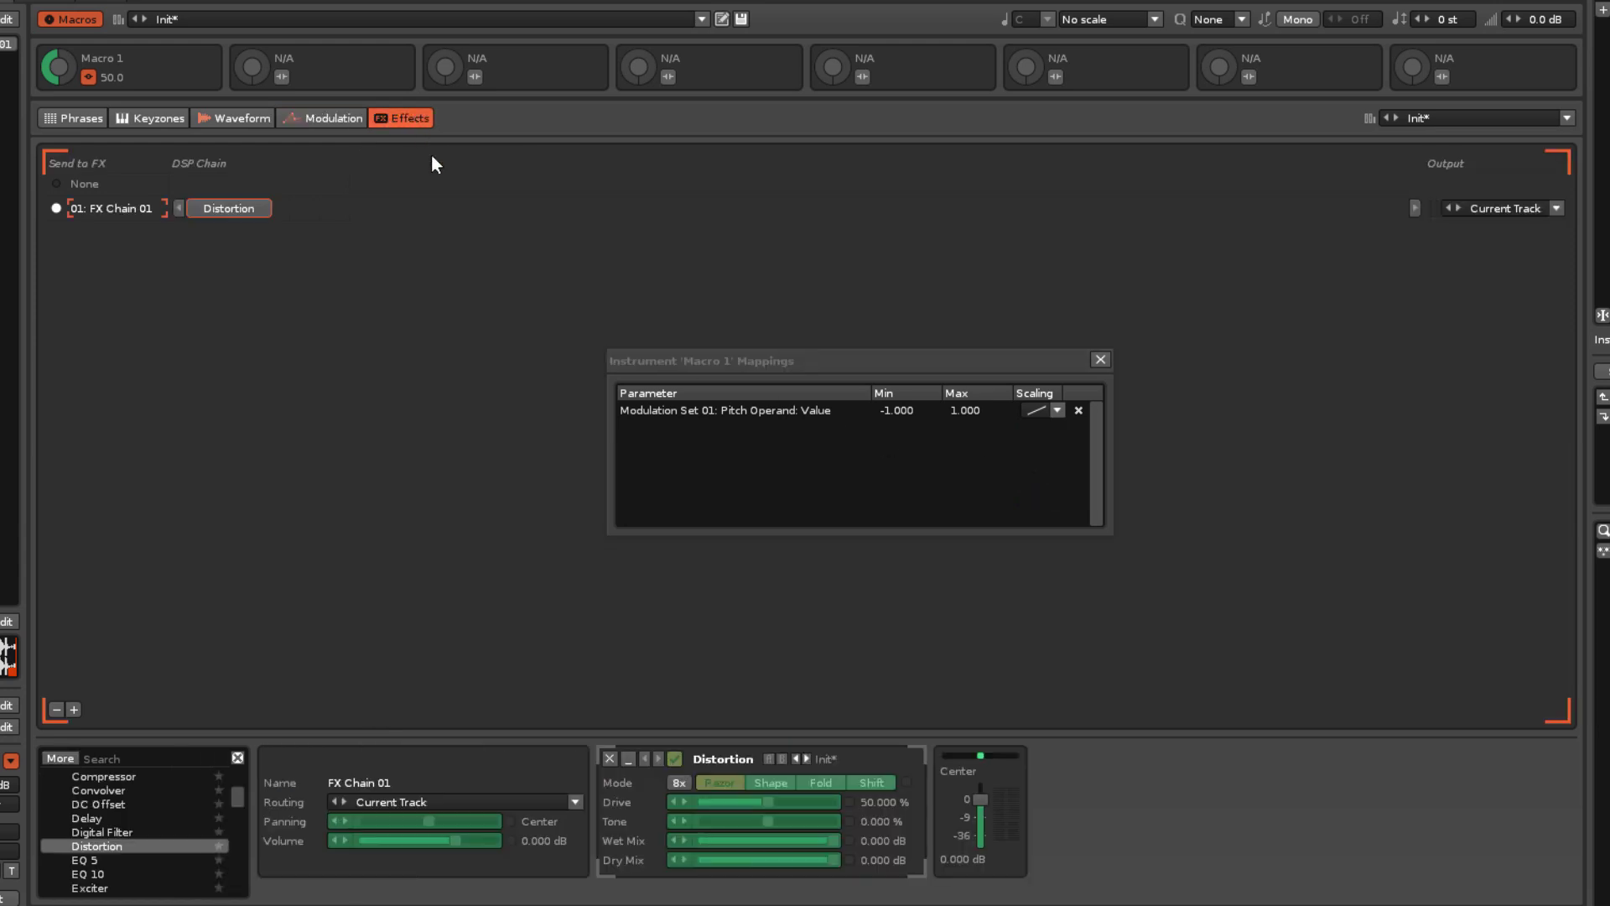
# Map Macro 1 to the Distortion Drive, test the knob, and delete the Pitch Operand mapping.
pyautogui.click(768, 802)
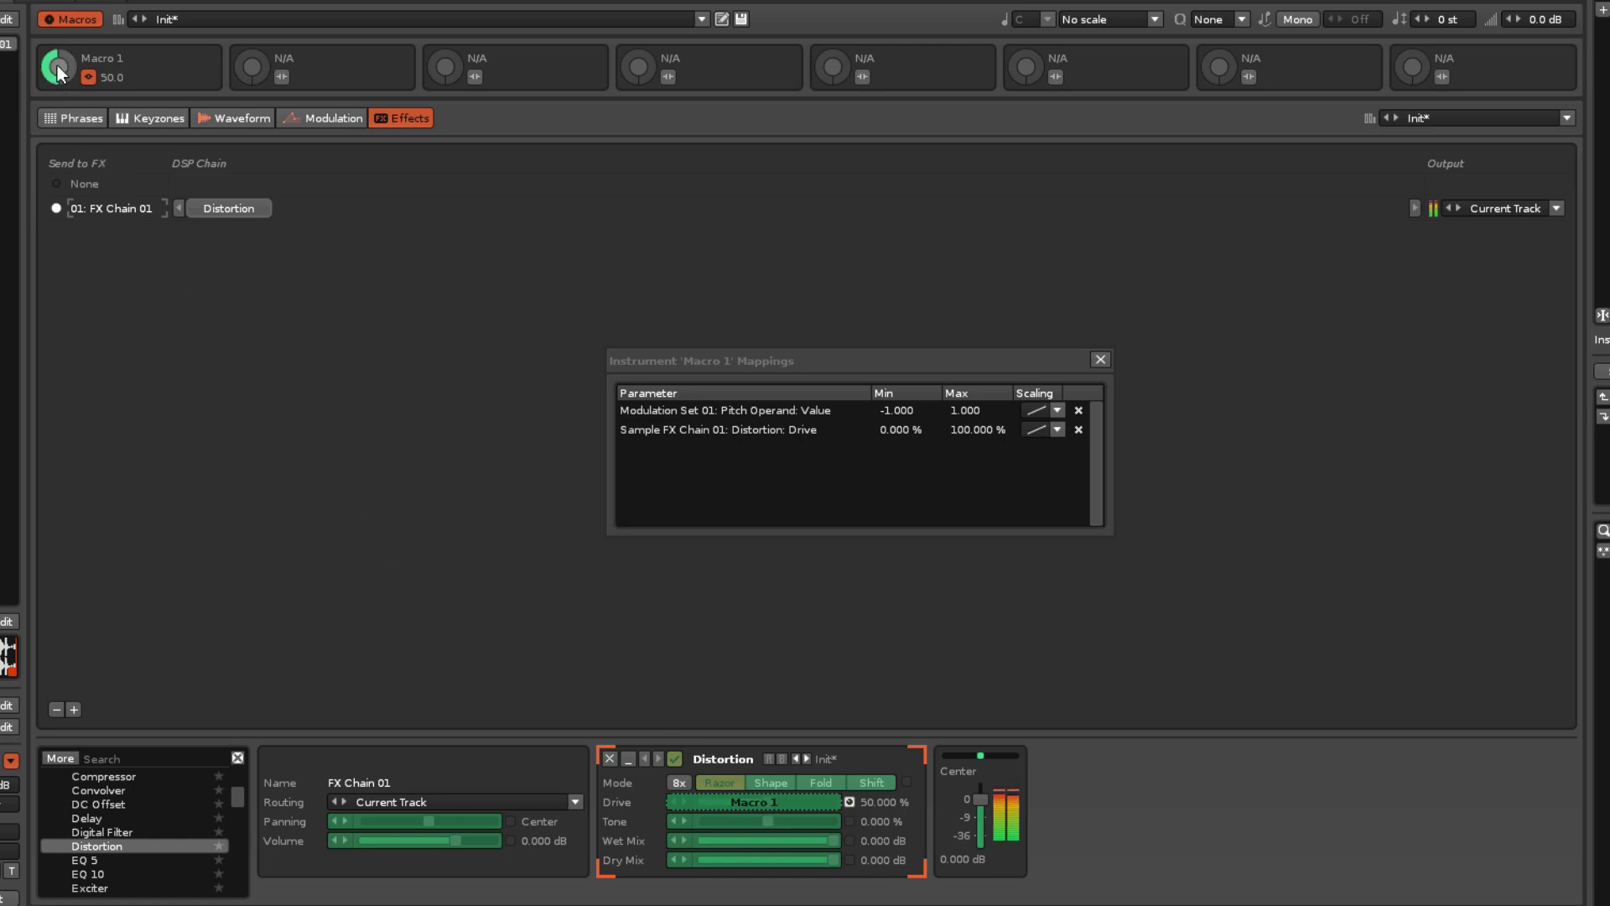
pyautogui.moveTo(57, 66)
pyautogui.mouseDown()
pyautogui.moveTo(57, 23)
pyautogui.moveTo(57, 112)
pyautogui.moveTo(57, 64)
pyautogui.mouseUp()
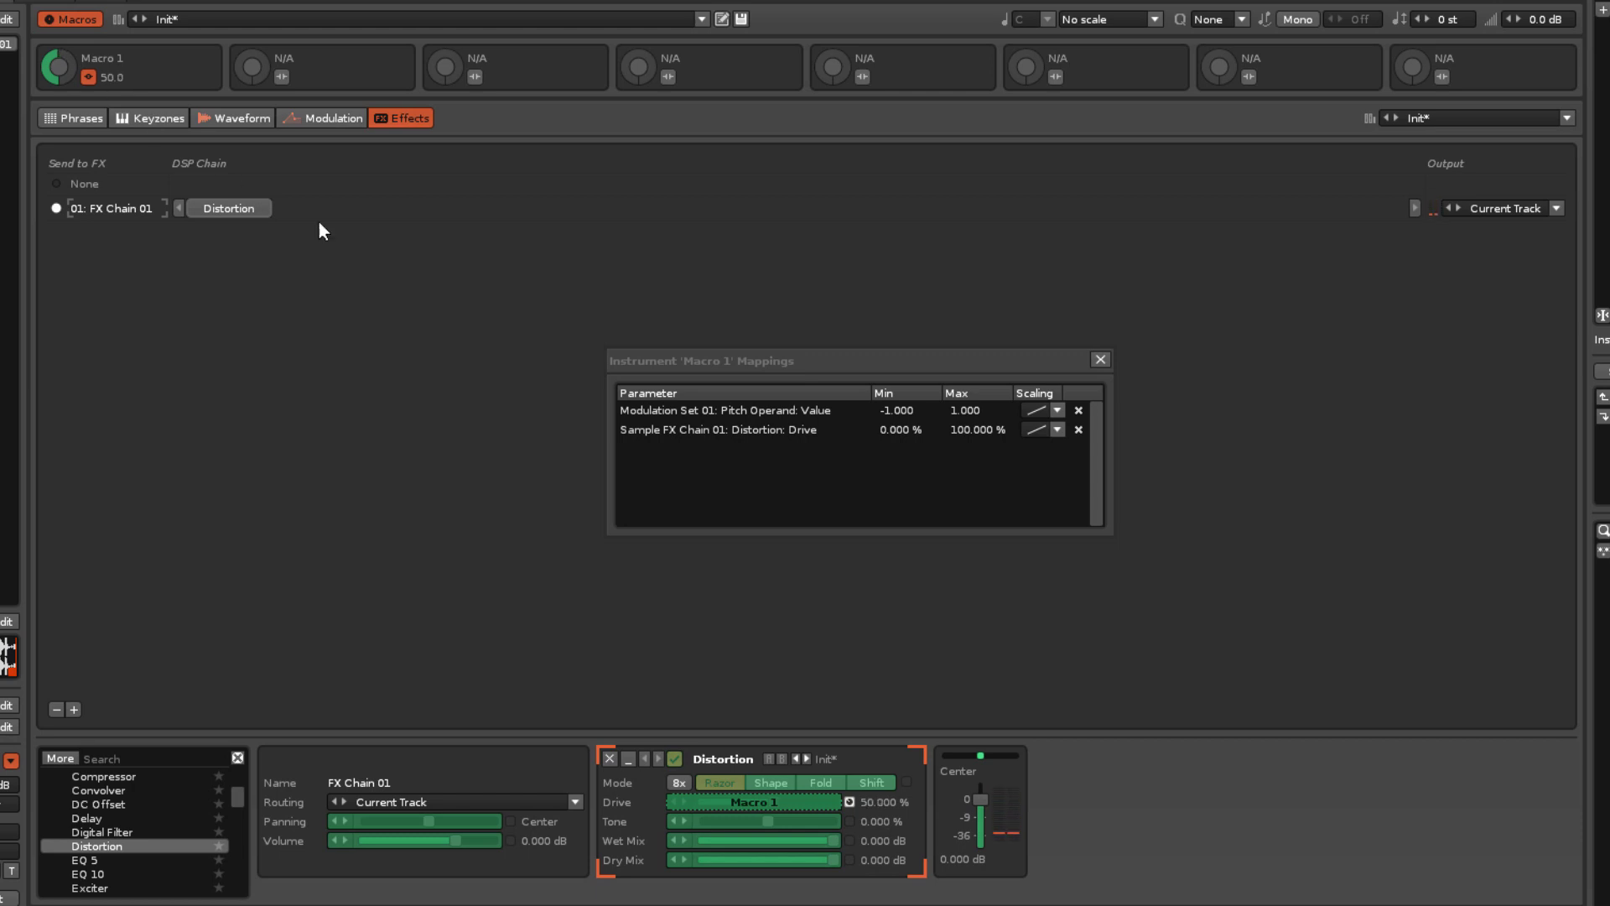
pyautogui.click(1078, 410)
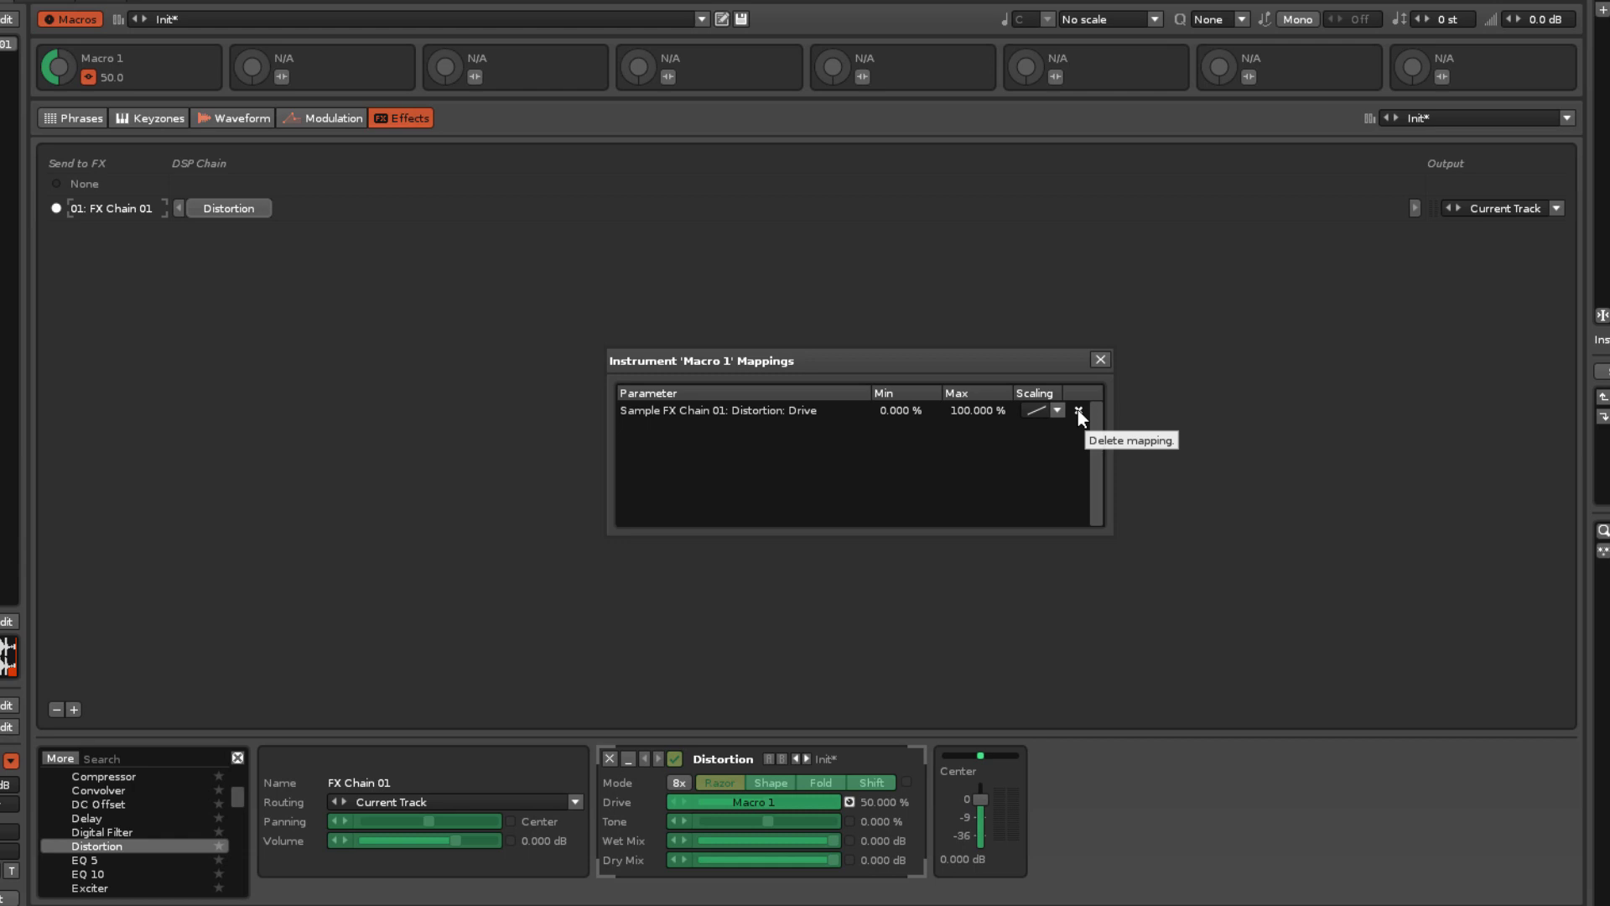
# Close Macro 1's mapping list and enter 'Distortion' as its new name.
pyautogui.click(1096, 359)
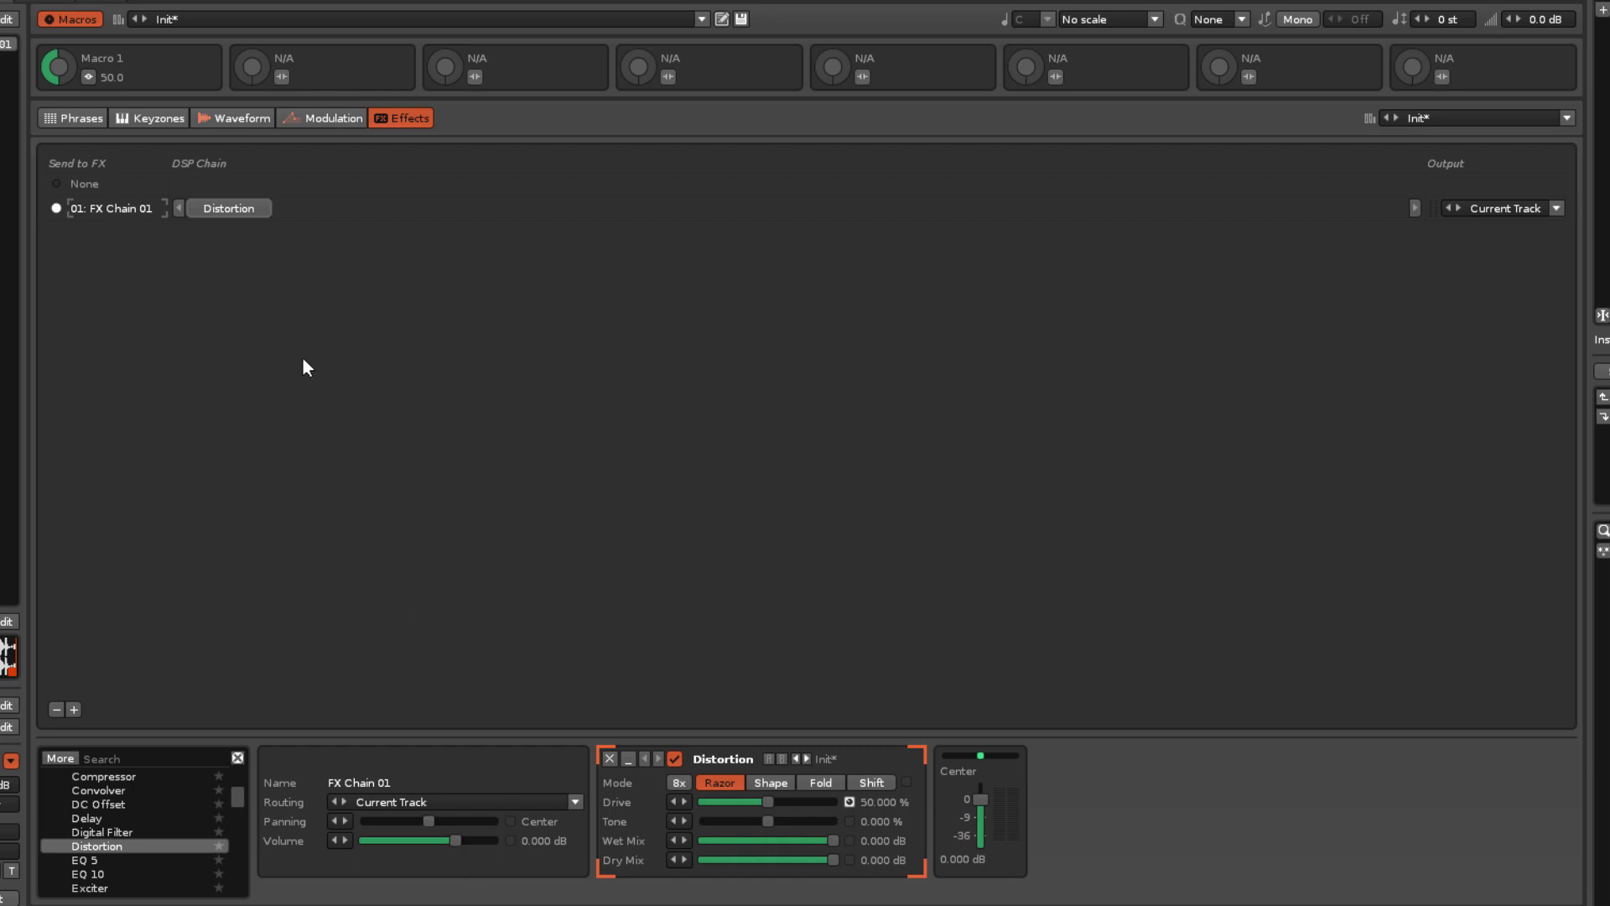
pyautogui.click(112, 61)
pyautogui.write('Distortion')
pyautogui.press('Return')
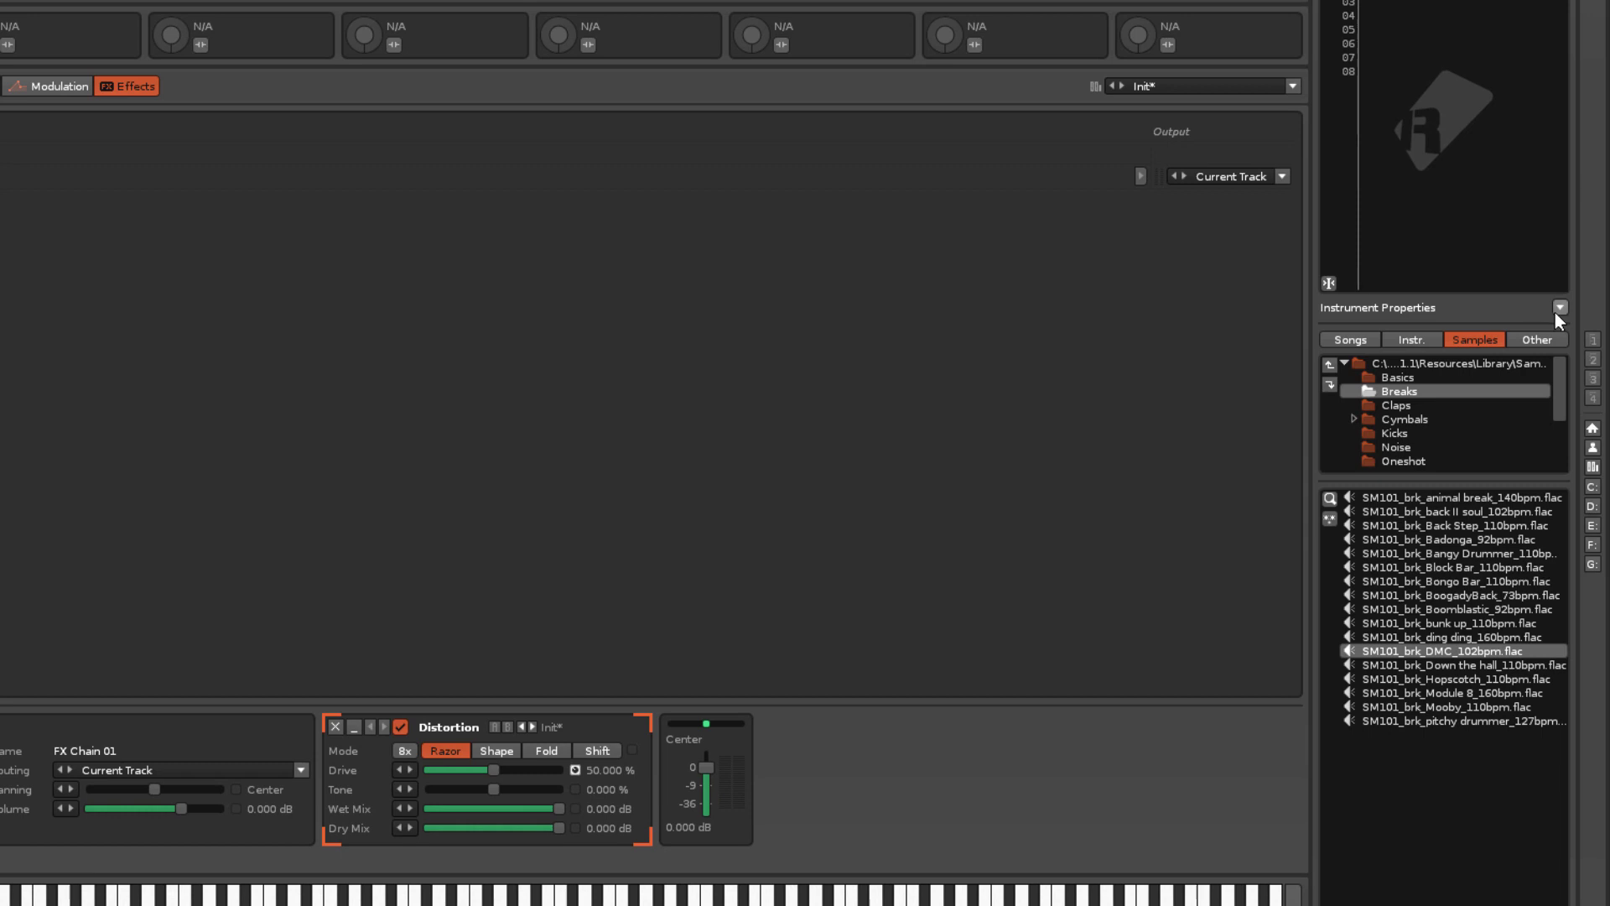
# Expand the Instrument Properties panel and lower the Distortion macro slider to about 29.6.
pyautogui.click(1560, 307)
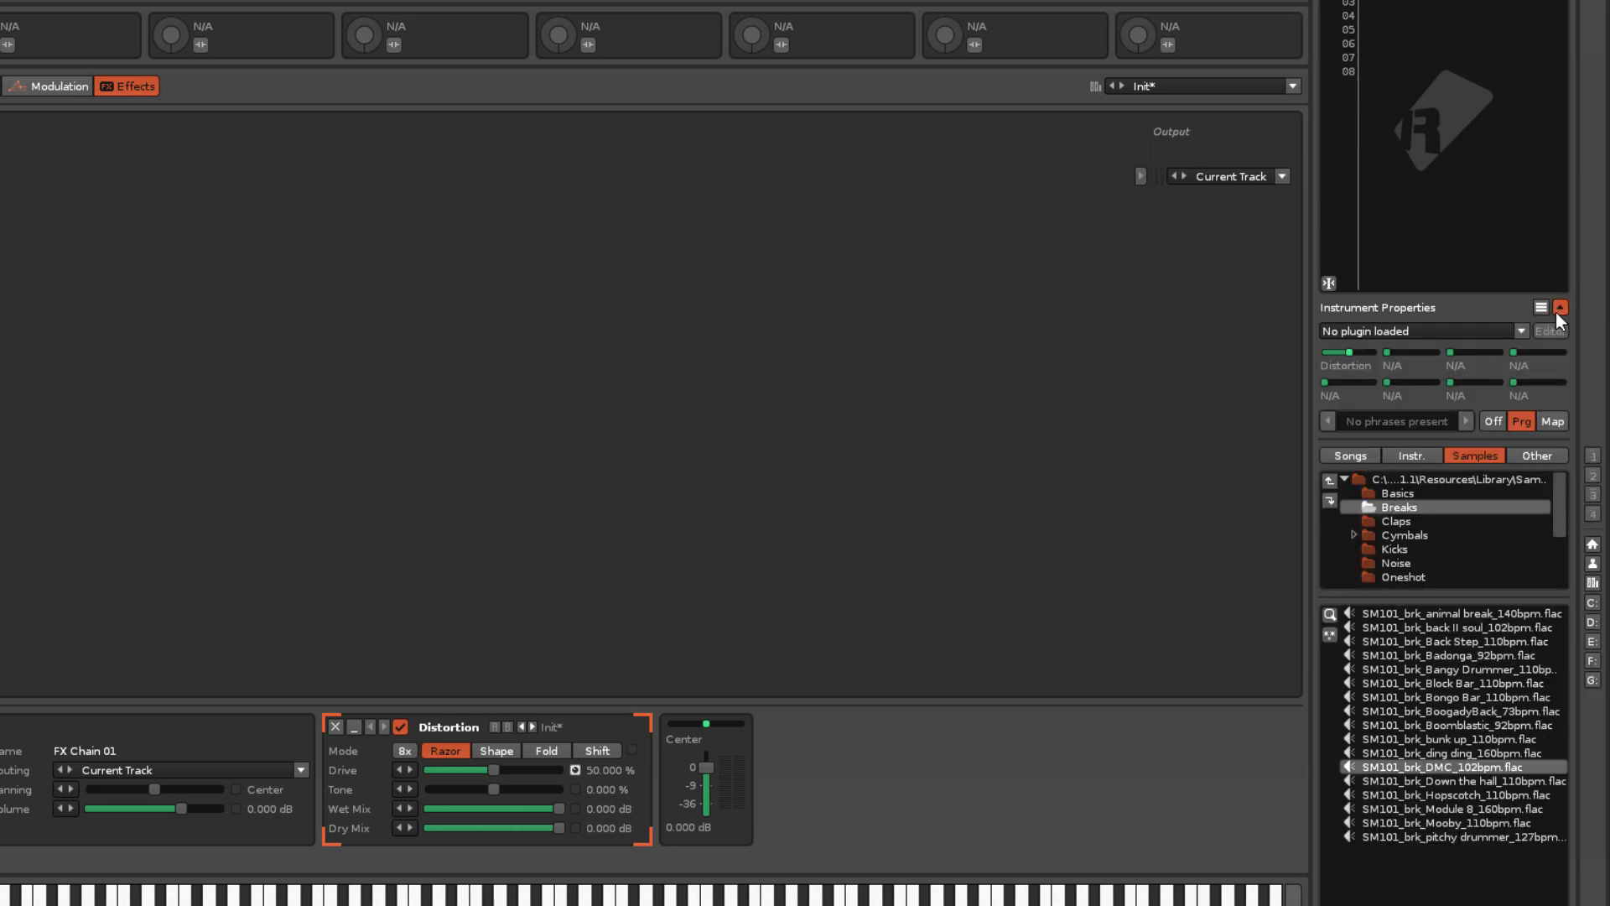
pyautogui.click(1540, 308)
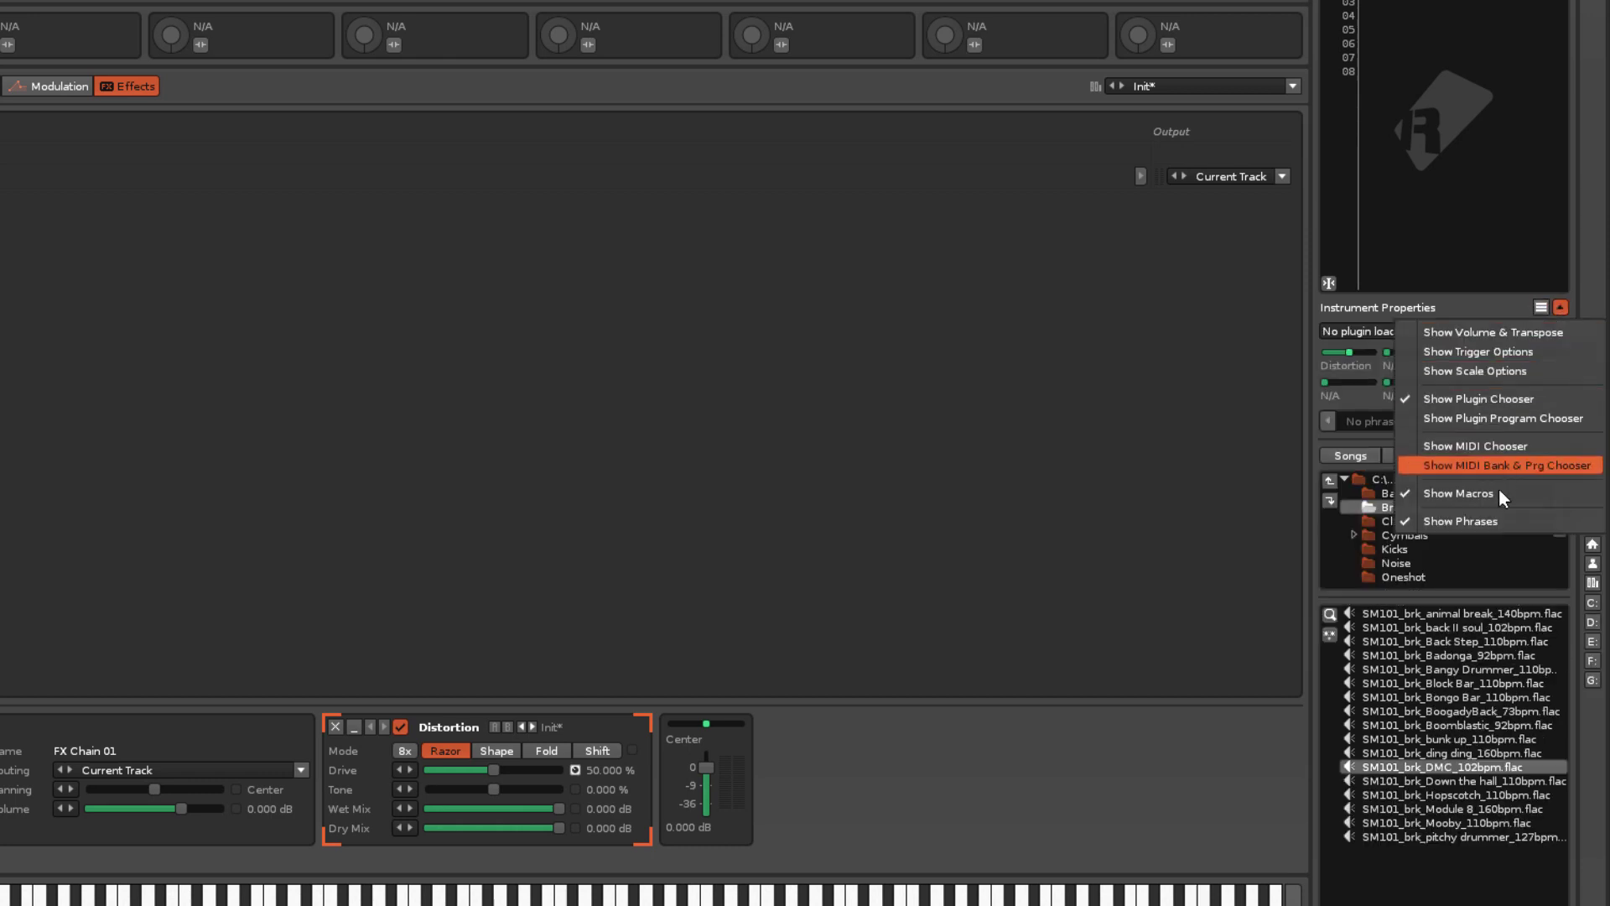
pyautogui.click(1545, 305)
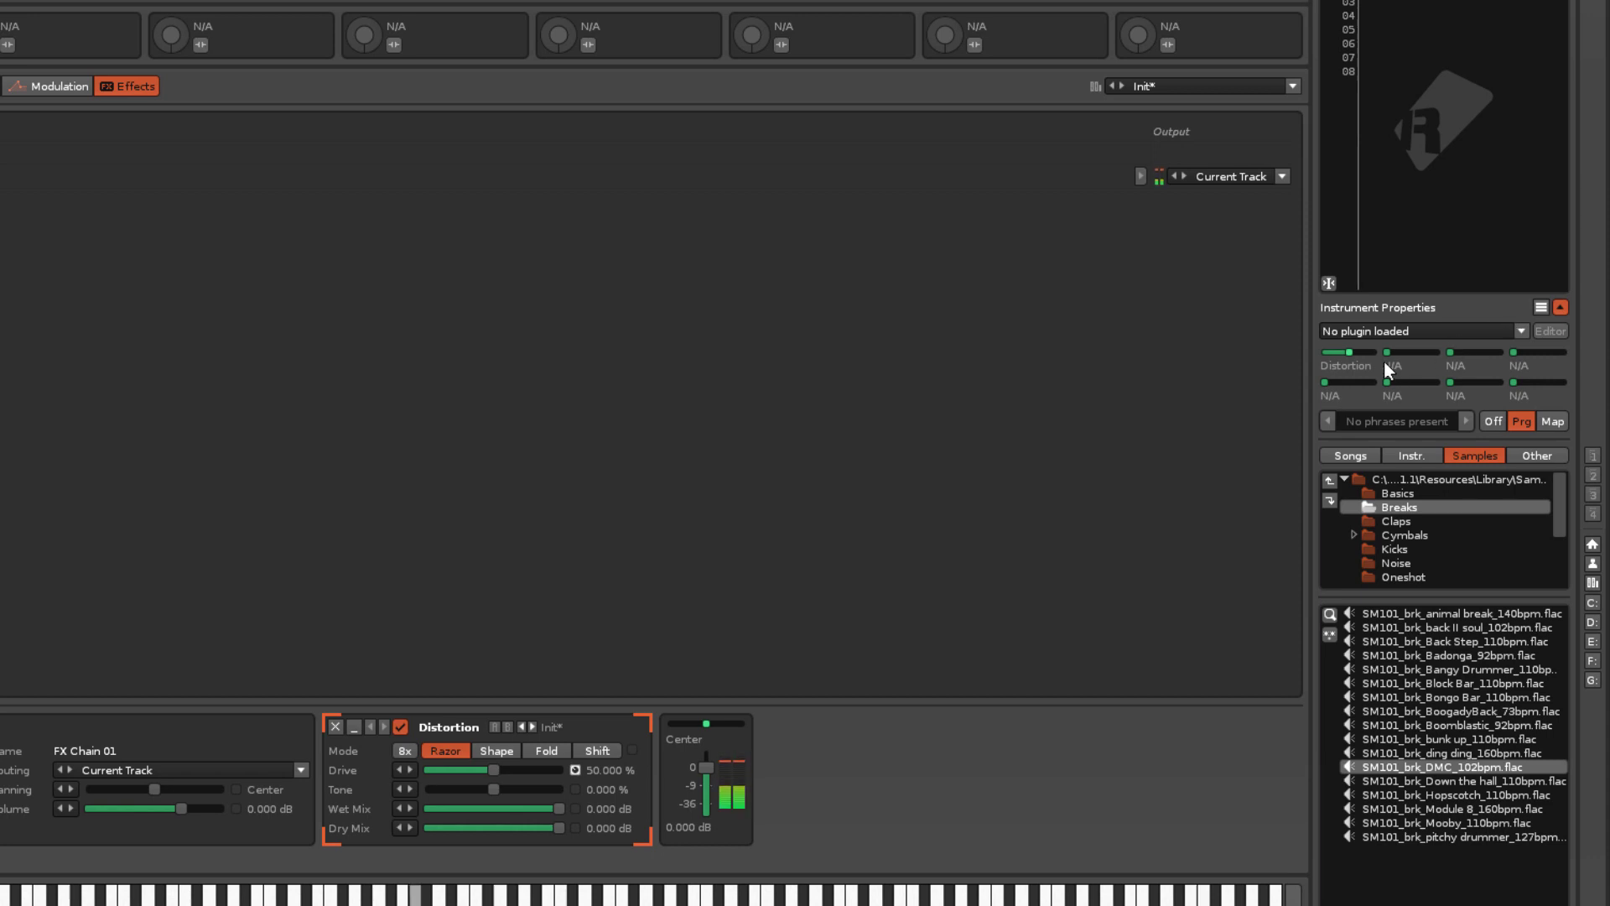
pyautogui.click(1356, 352)
pyautogui.moveTo(1356, 352); pyautogui.dragTo(1395, 386)
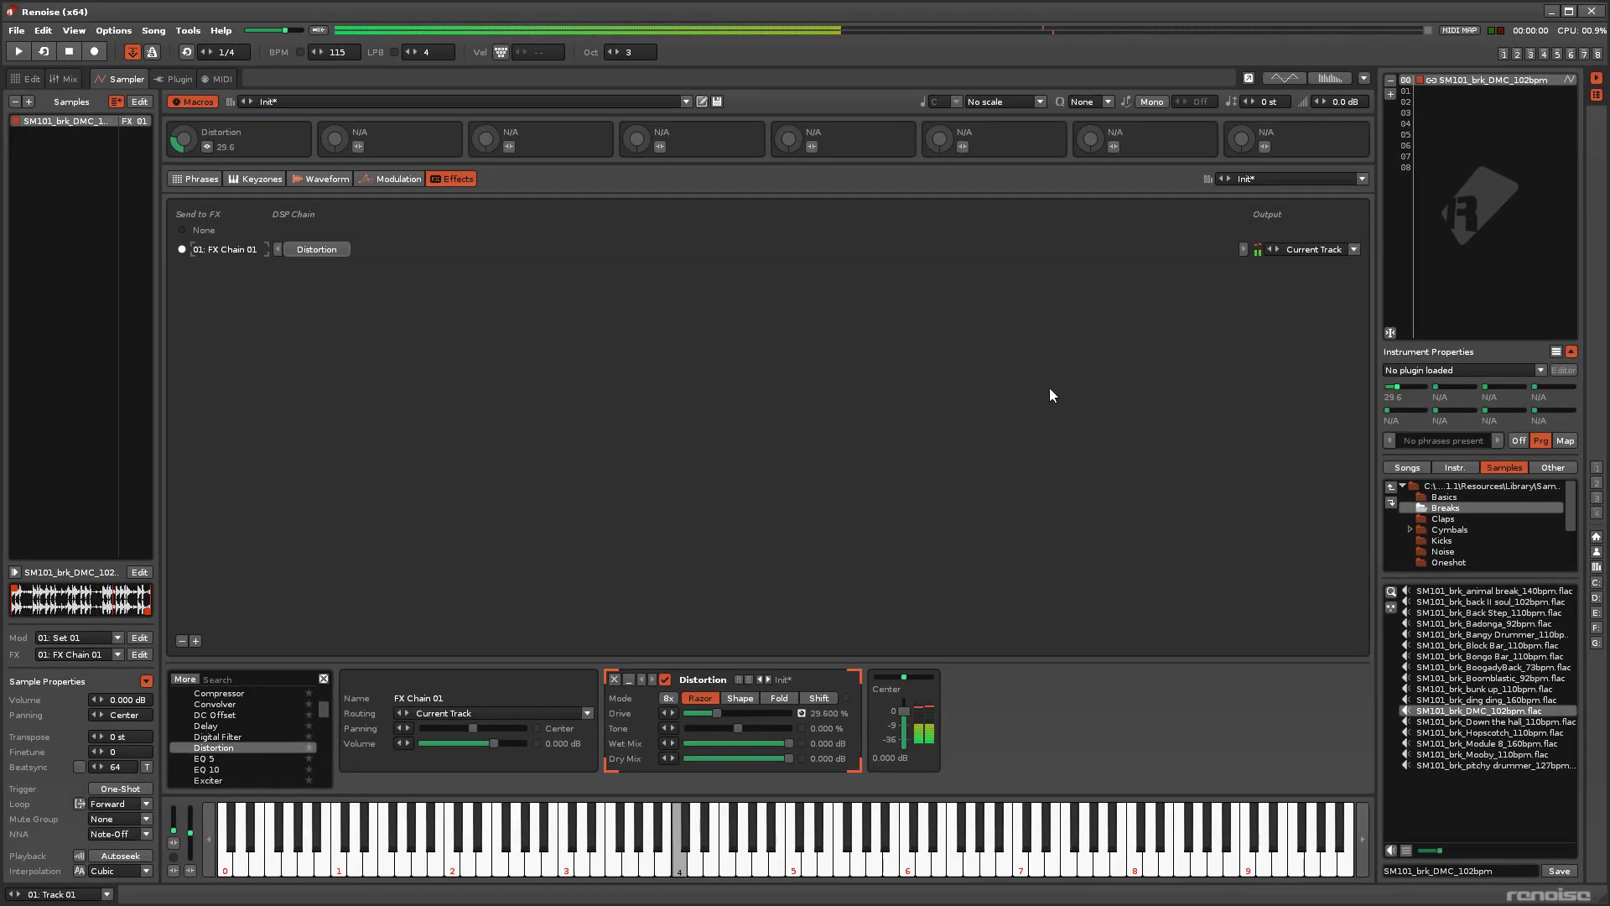
# Switch to the pattern editor and mixer, raising the Distortion macro to 57.2.
pyautogui.click(32, 79)
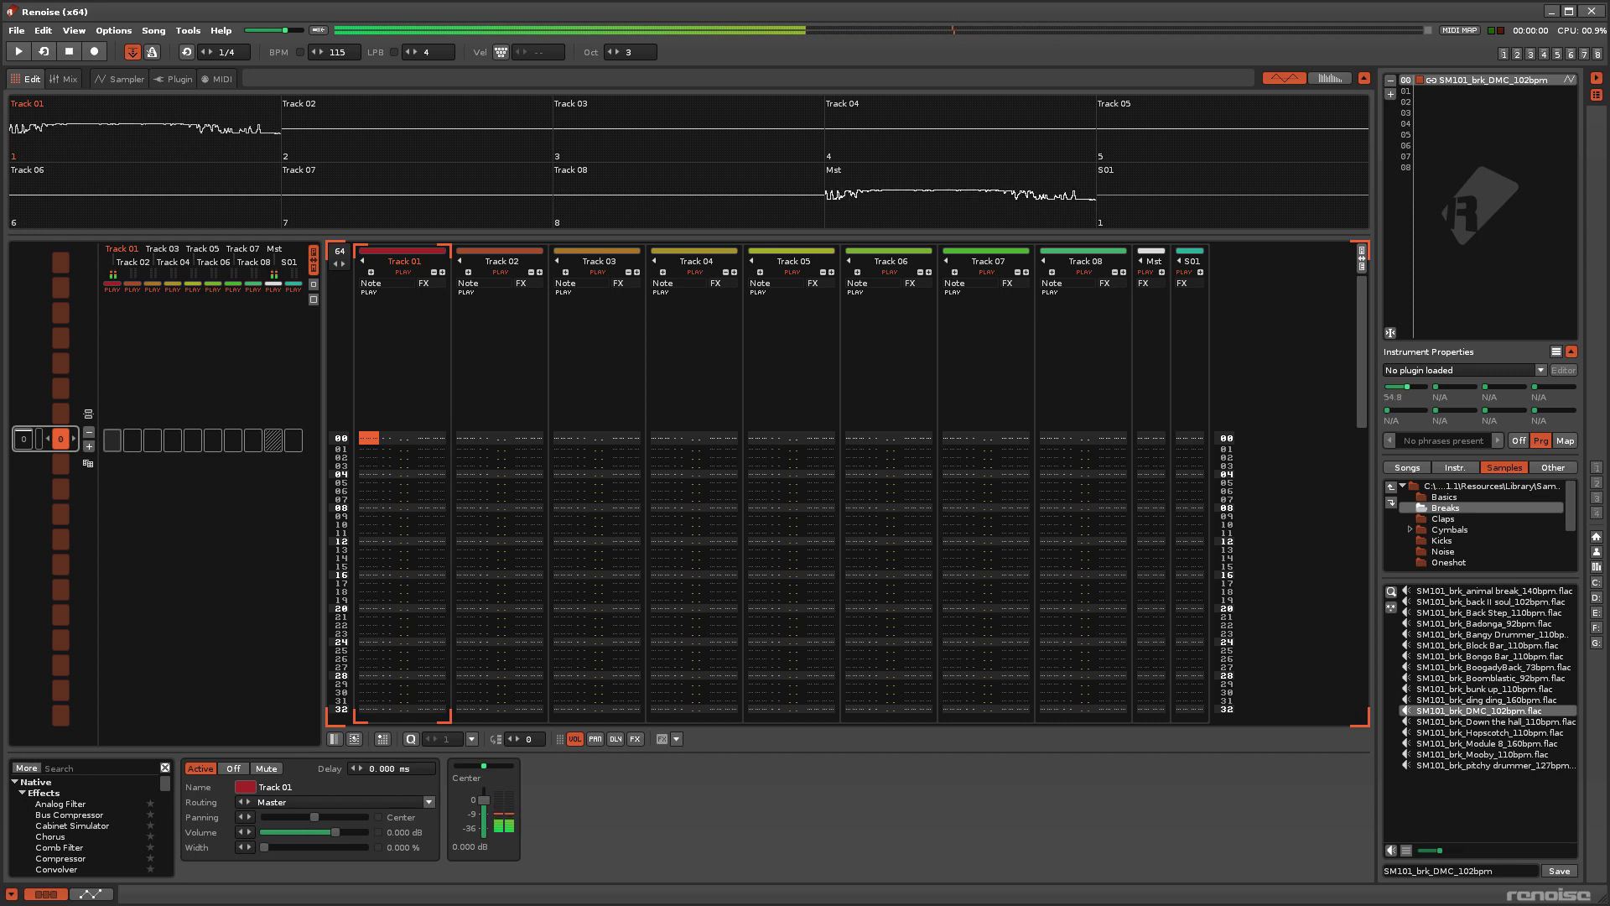
pyautogui.press('F3')
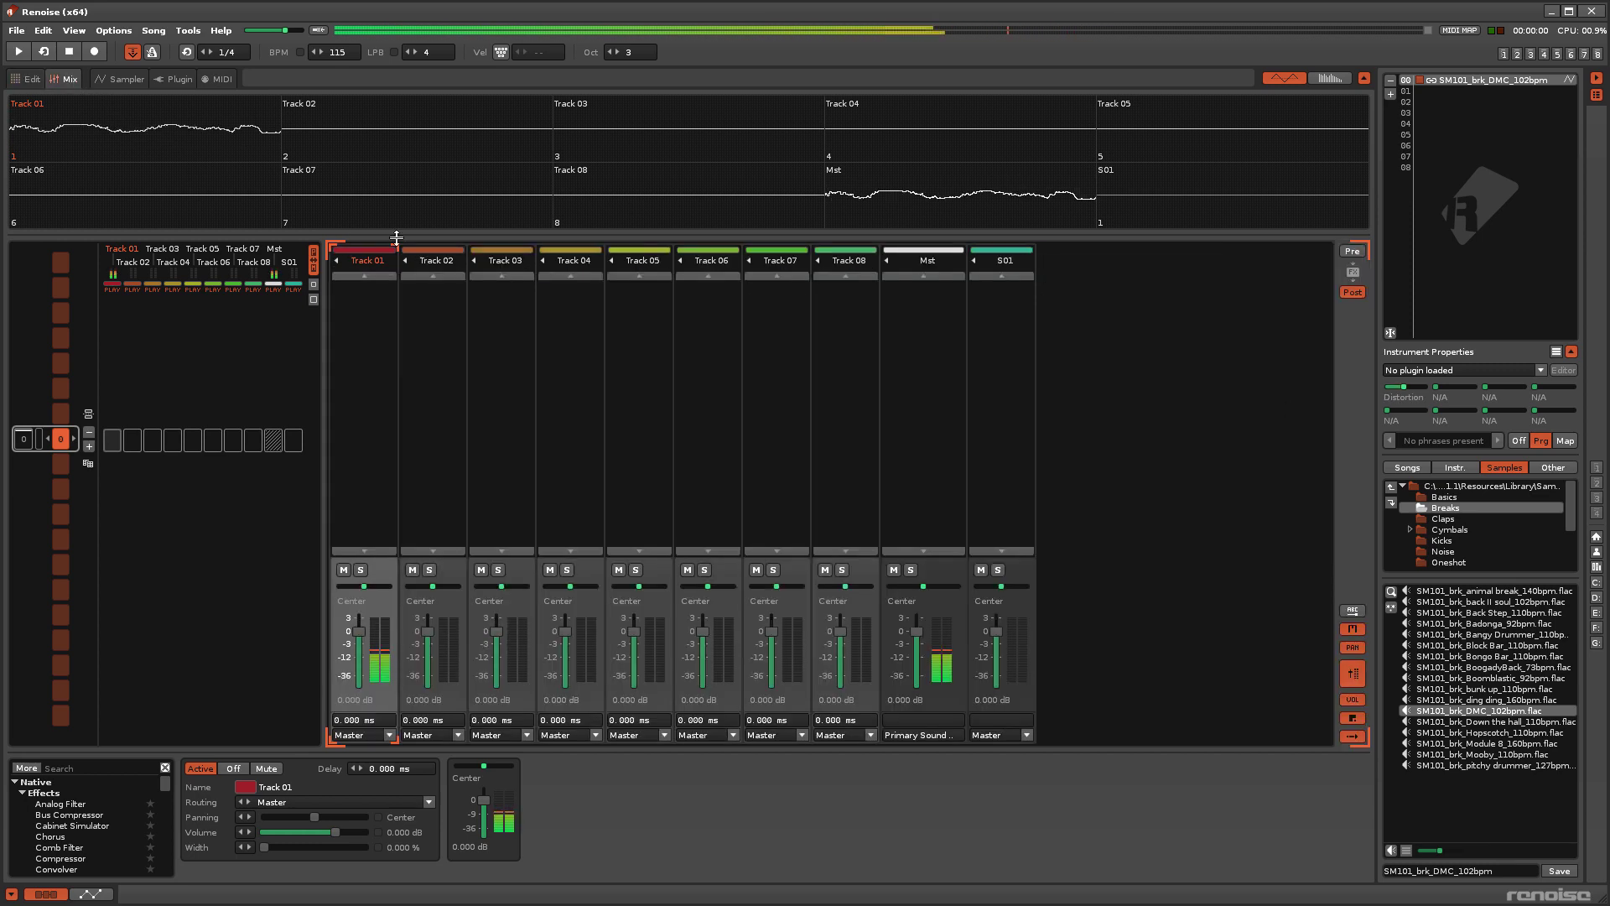
pyautogui.moveTo(1407, 392); pyautogui.dragTo(1420, 395)
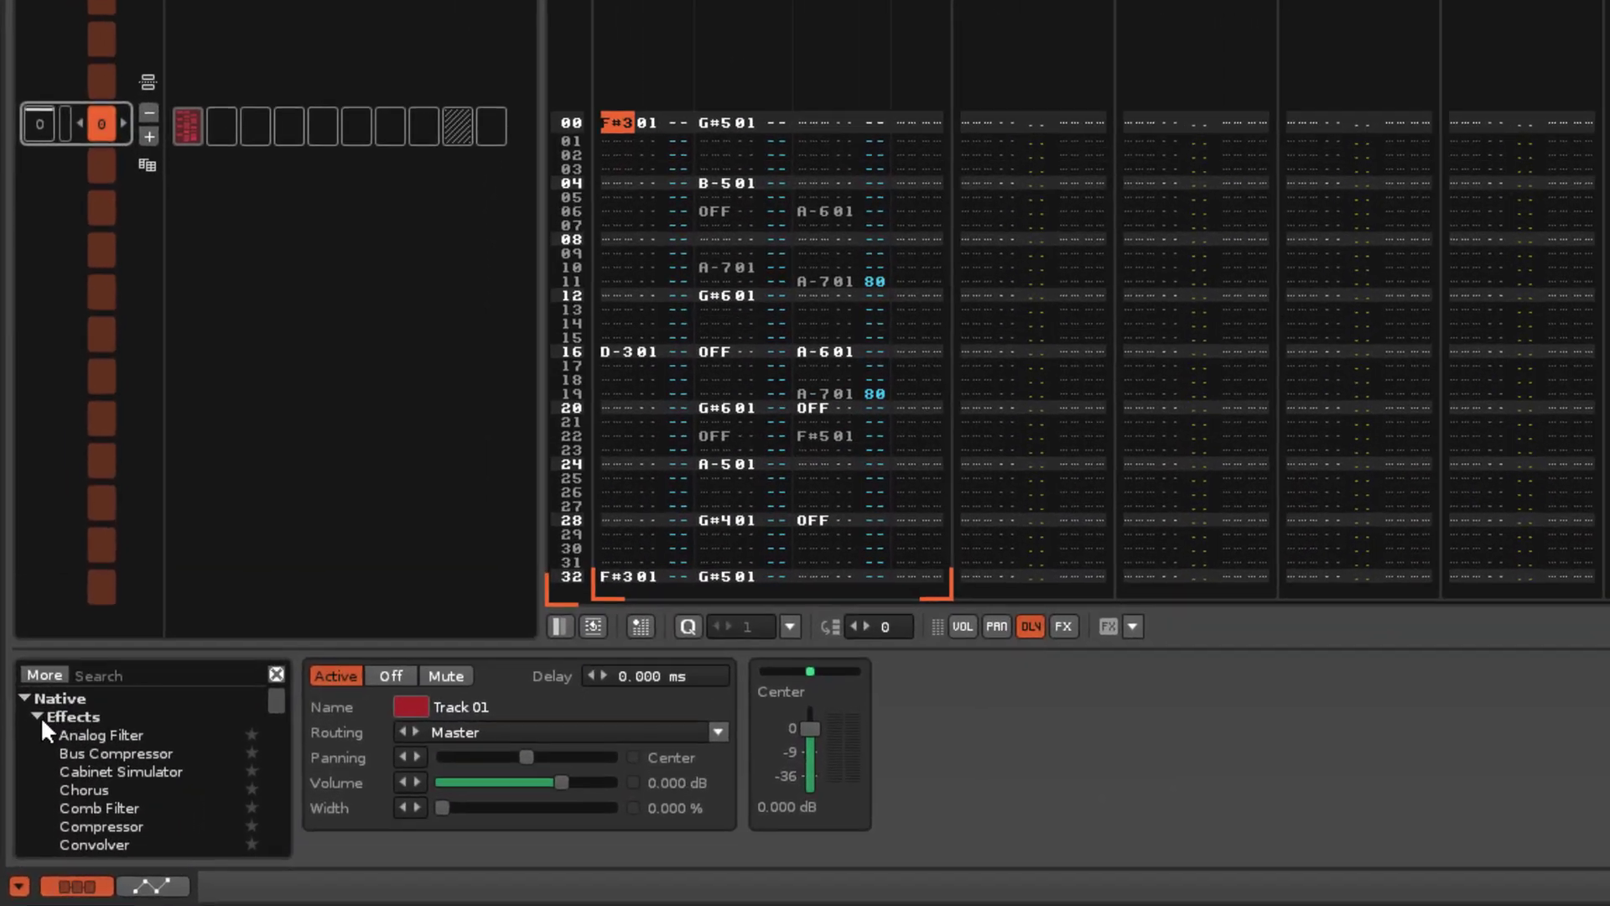
# Add an Instr. Macros device to Track 01 targeting the Space Piano instrument.
pyautogui.click(23, 792)
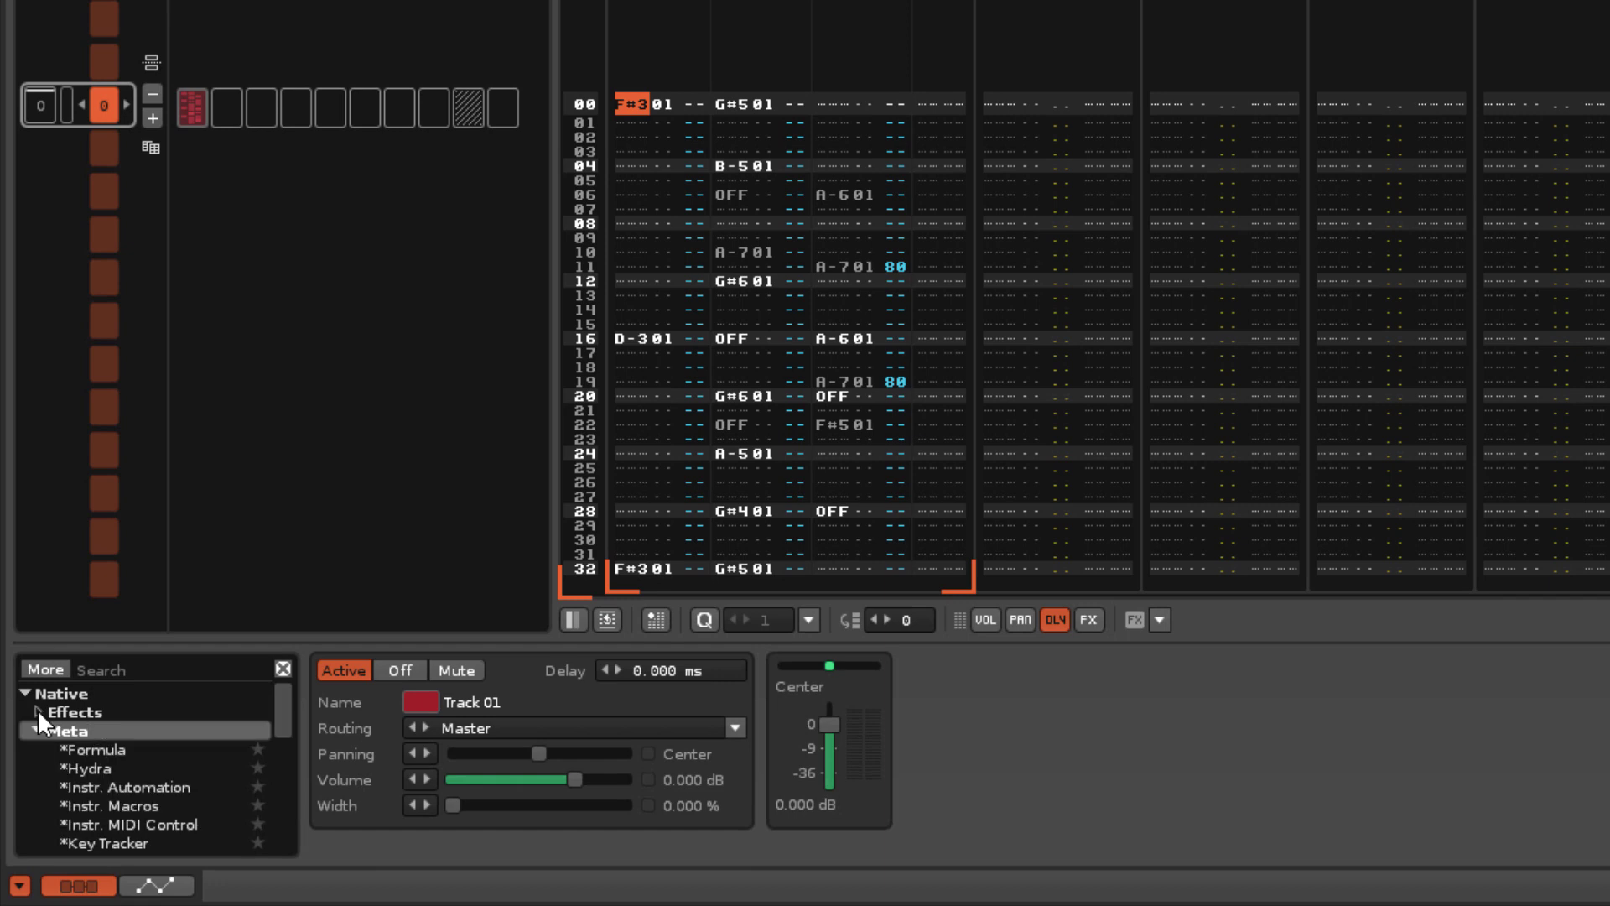
pyautogui.doubleClick(147, 803)
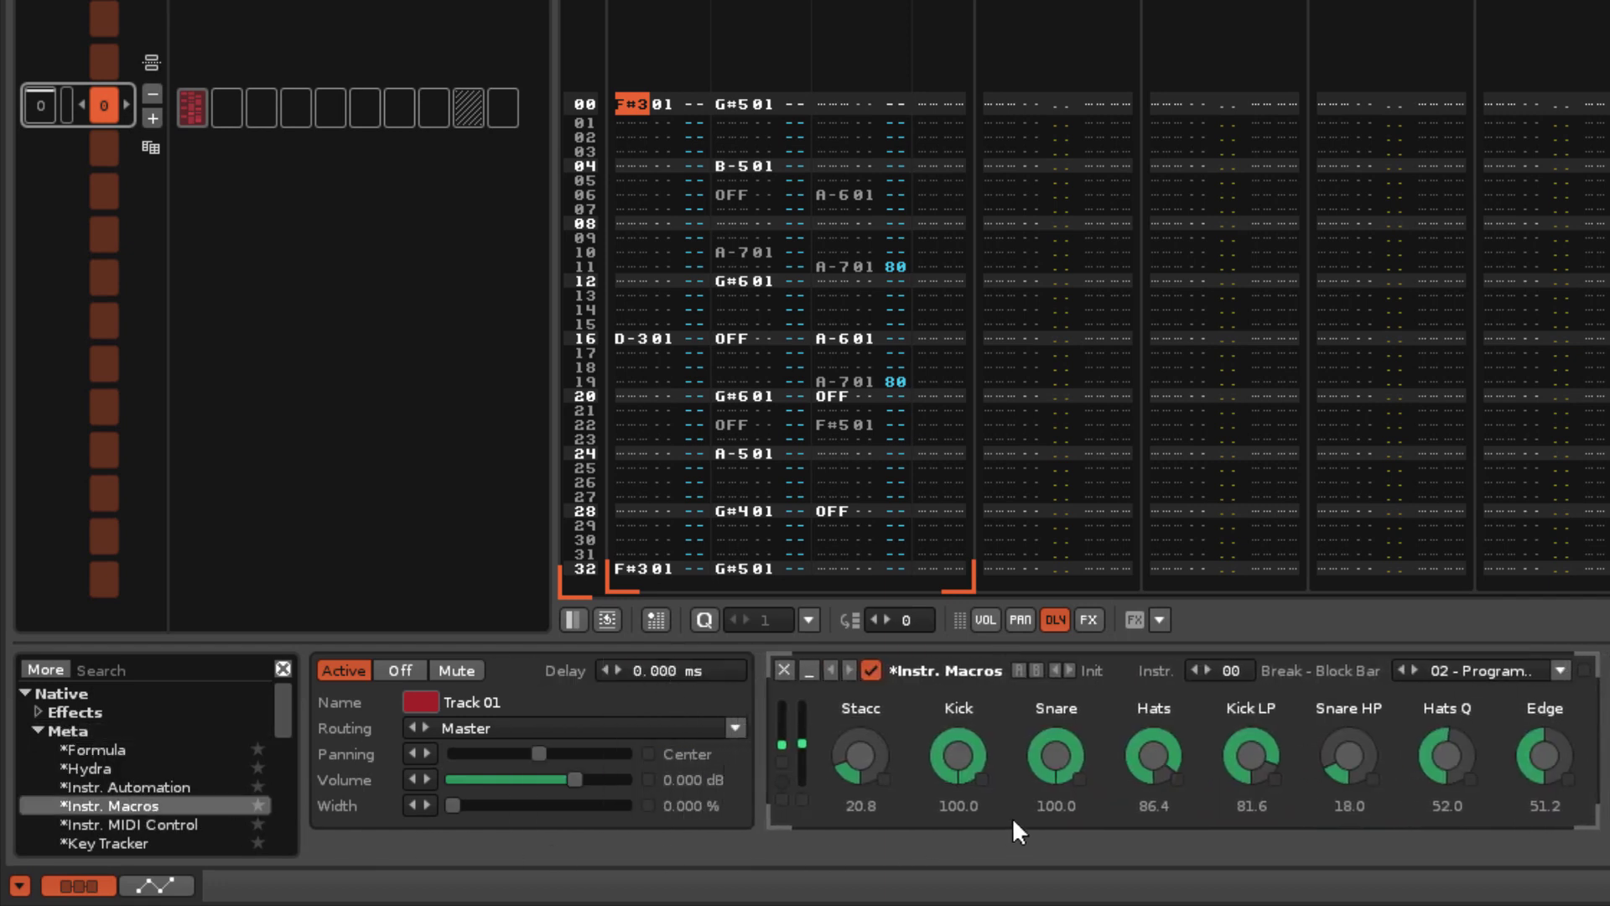
pyautogui.click(1209, 669)
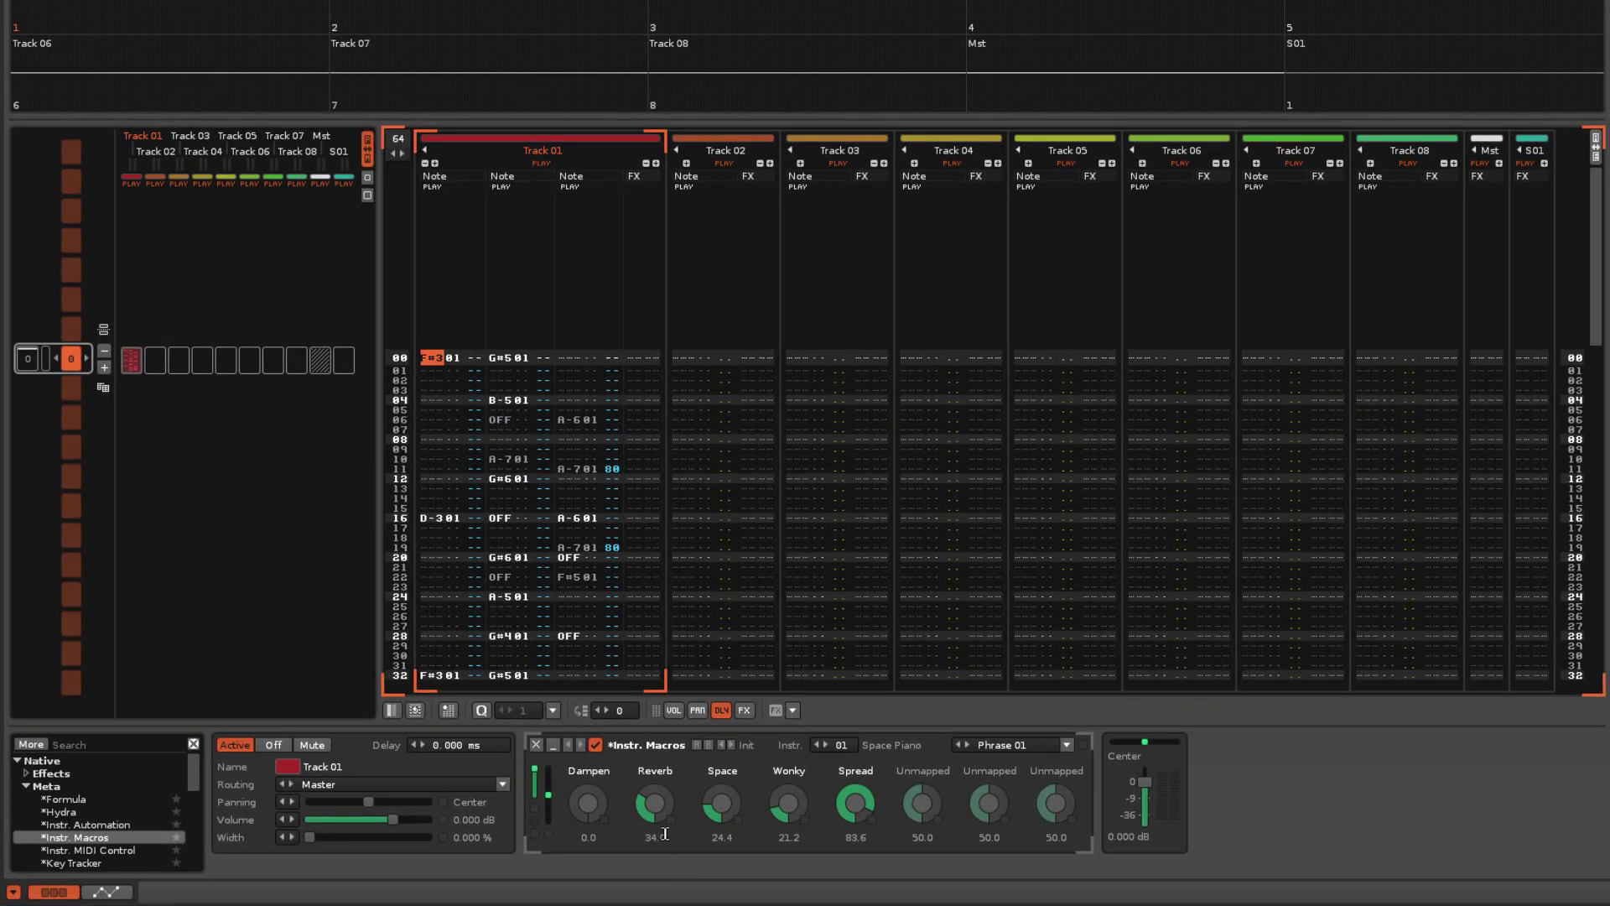
# Play the song and raise the Reverb macro from 34 to 52, recording automation.
pyautogui.press('space')
pyautogui.moveTo(669, 837); pyautogui.dragTo(641, 818)
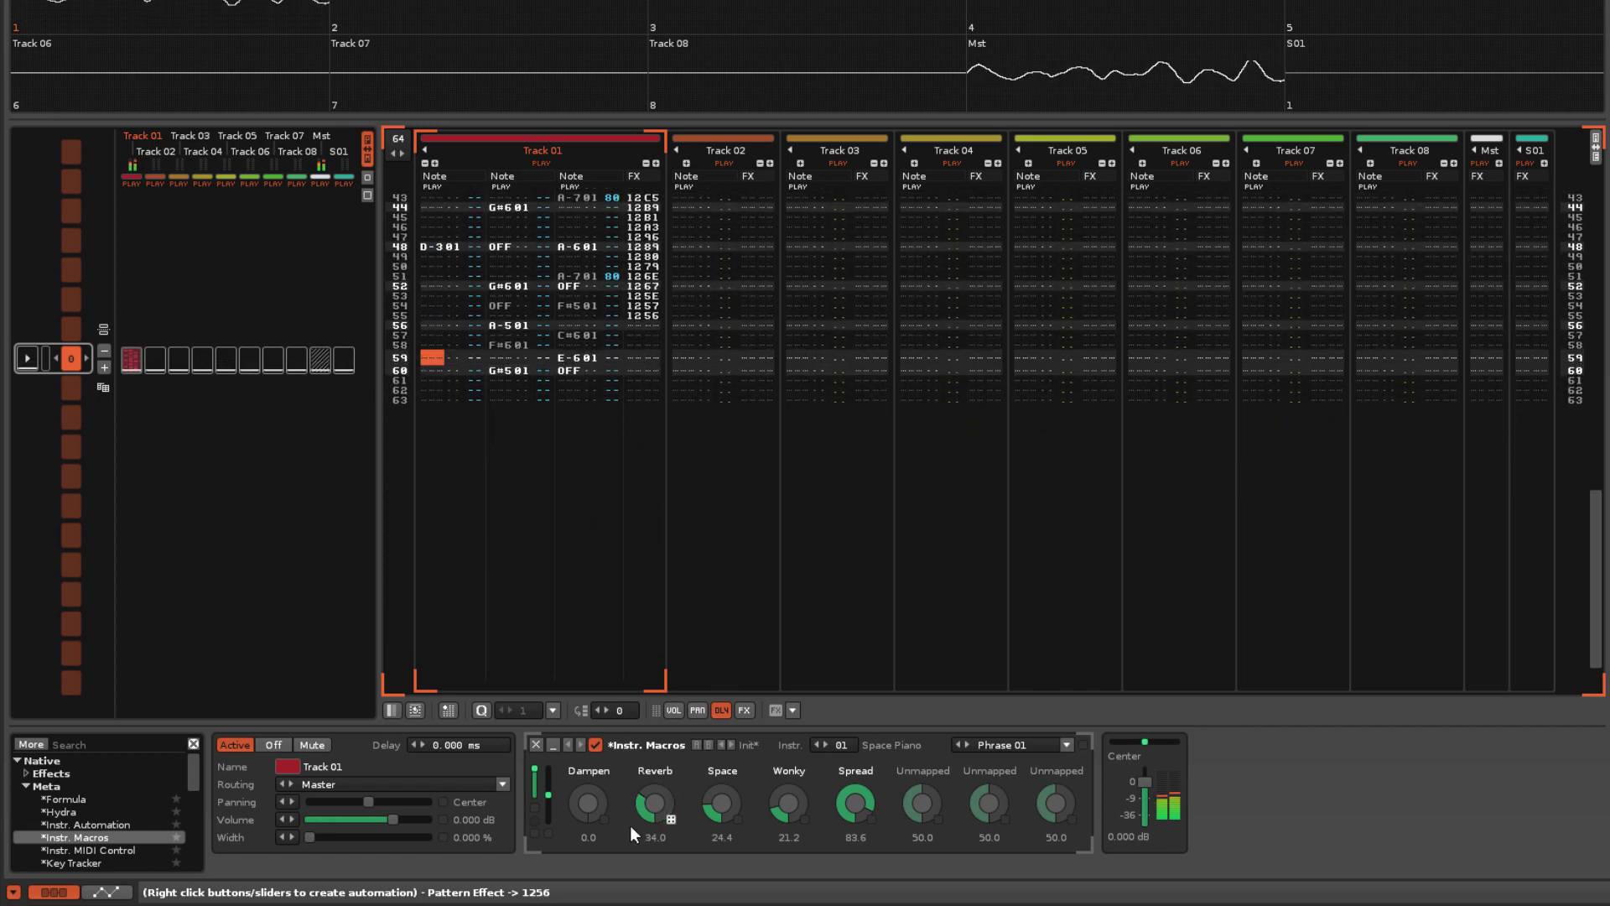
pyautogui.click(107, 891)
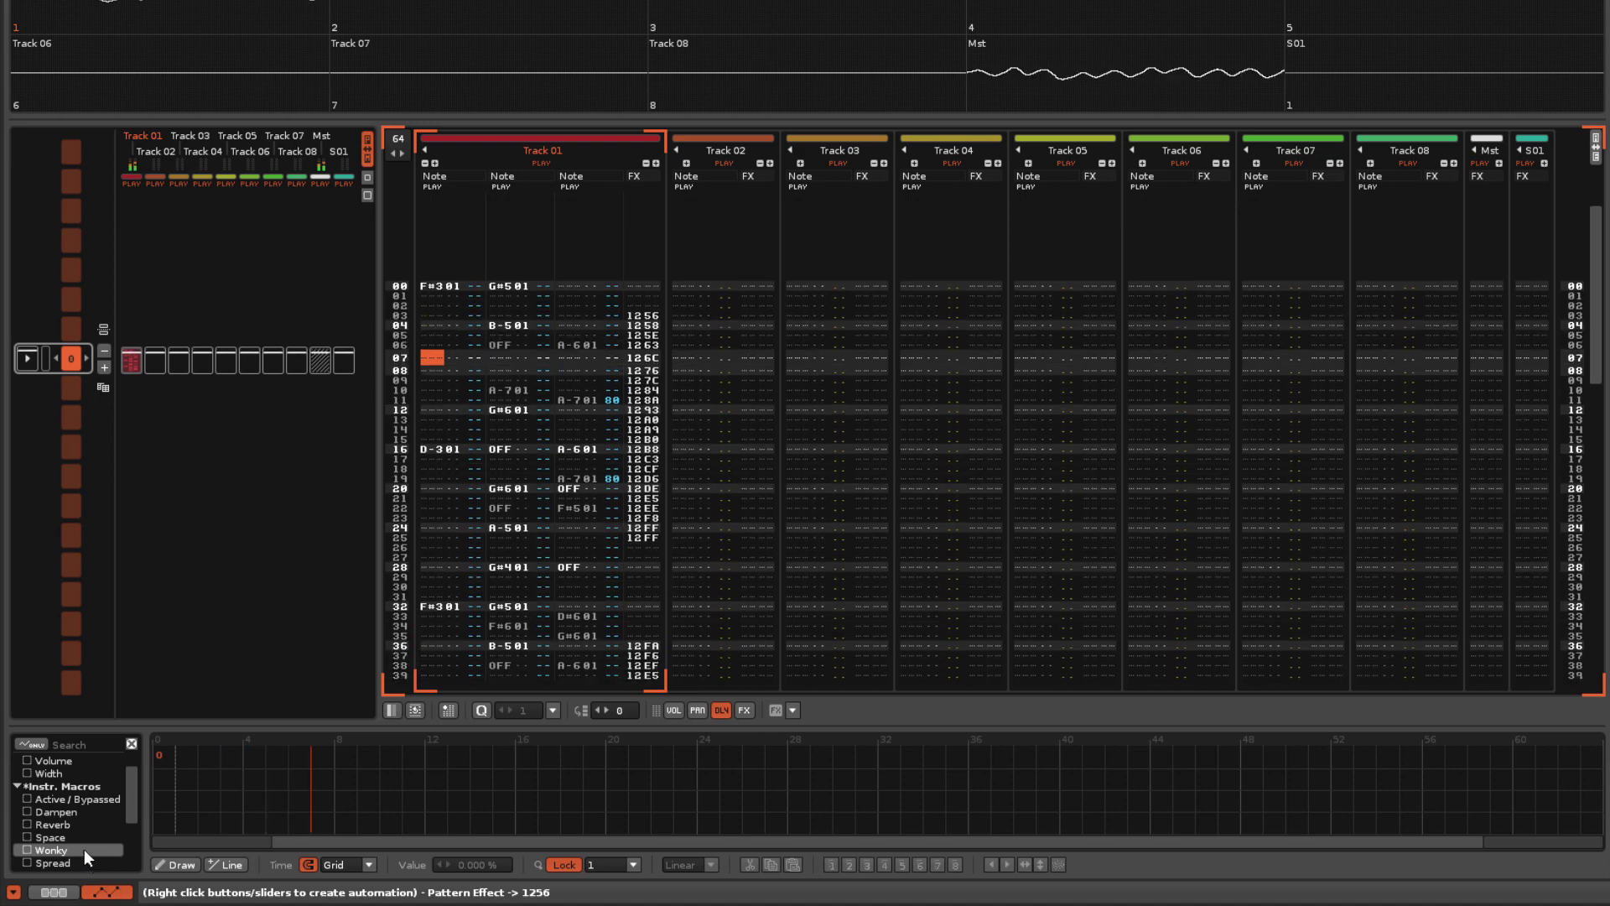
# Draw a Wonky envelope peaking at 100% on line 32, falling to 0% with Curve interpolation.
pyautogui.click(84, 849)
pyautogui.moveTo(882, 777); pyautogui.dragTo(877, 746)
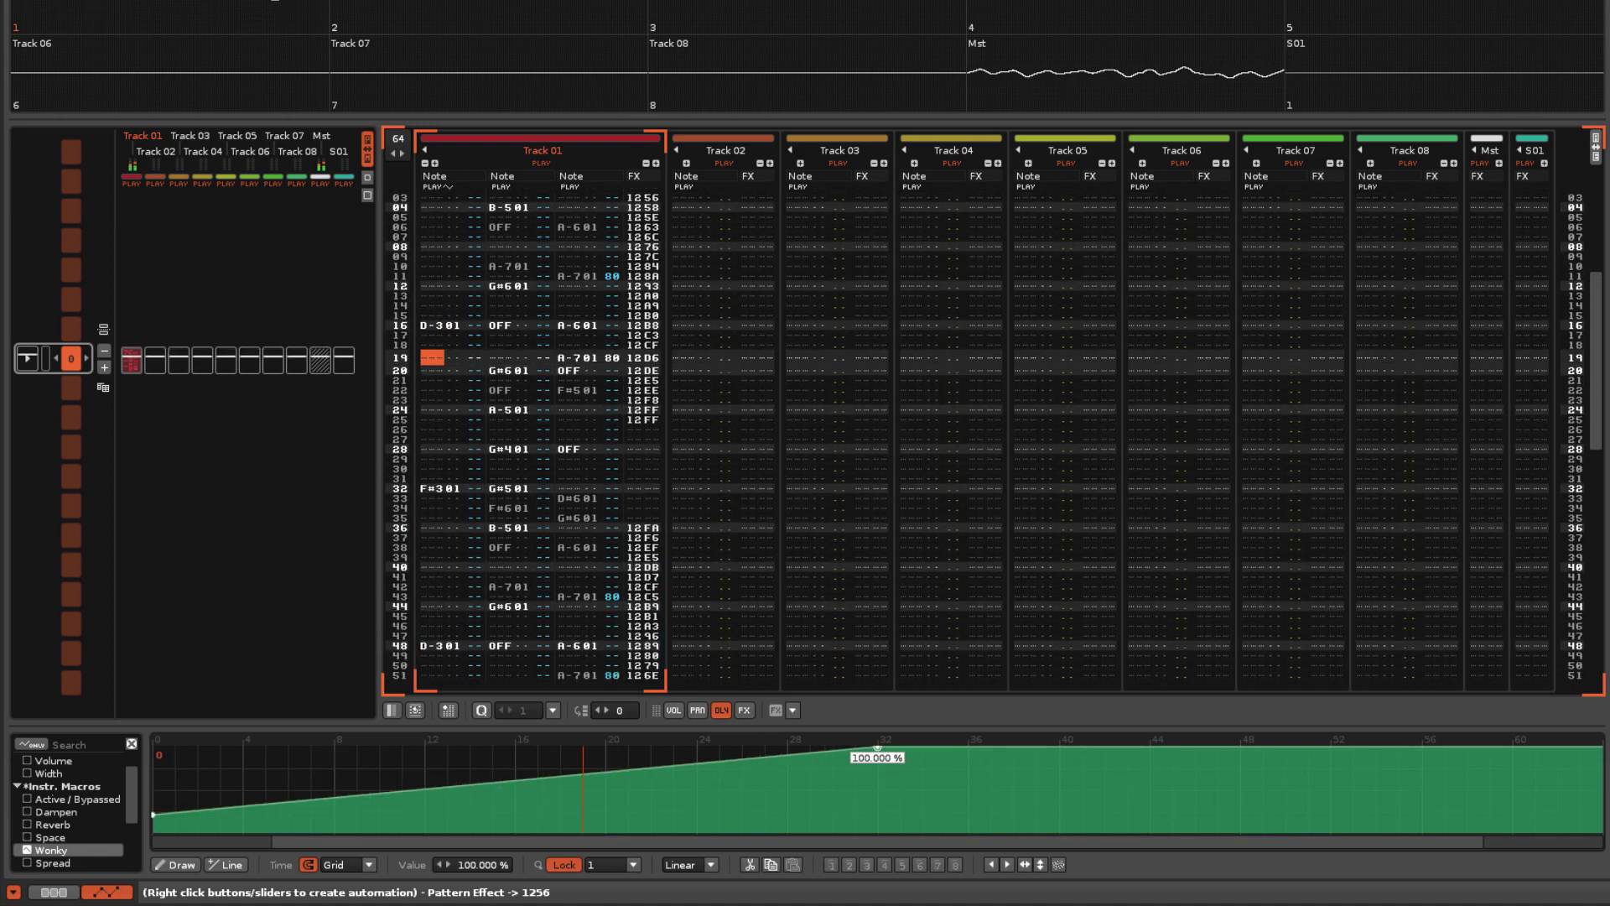
pyautogui.moveTo(1548, 792); pyautogui.dragTo(1493, 824)
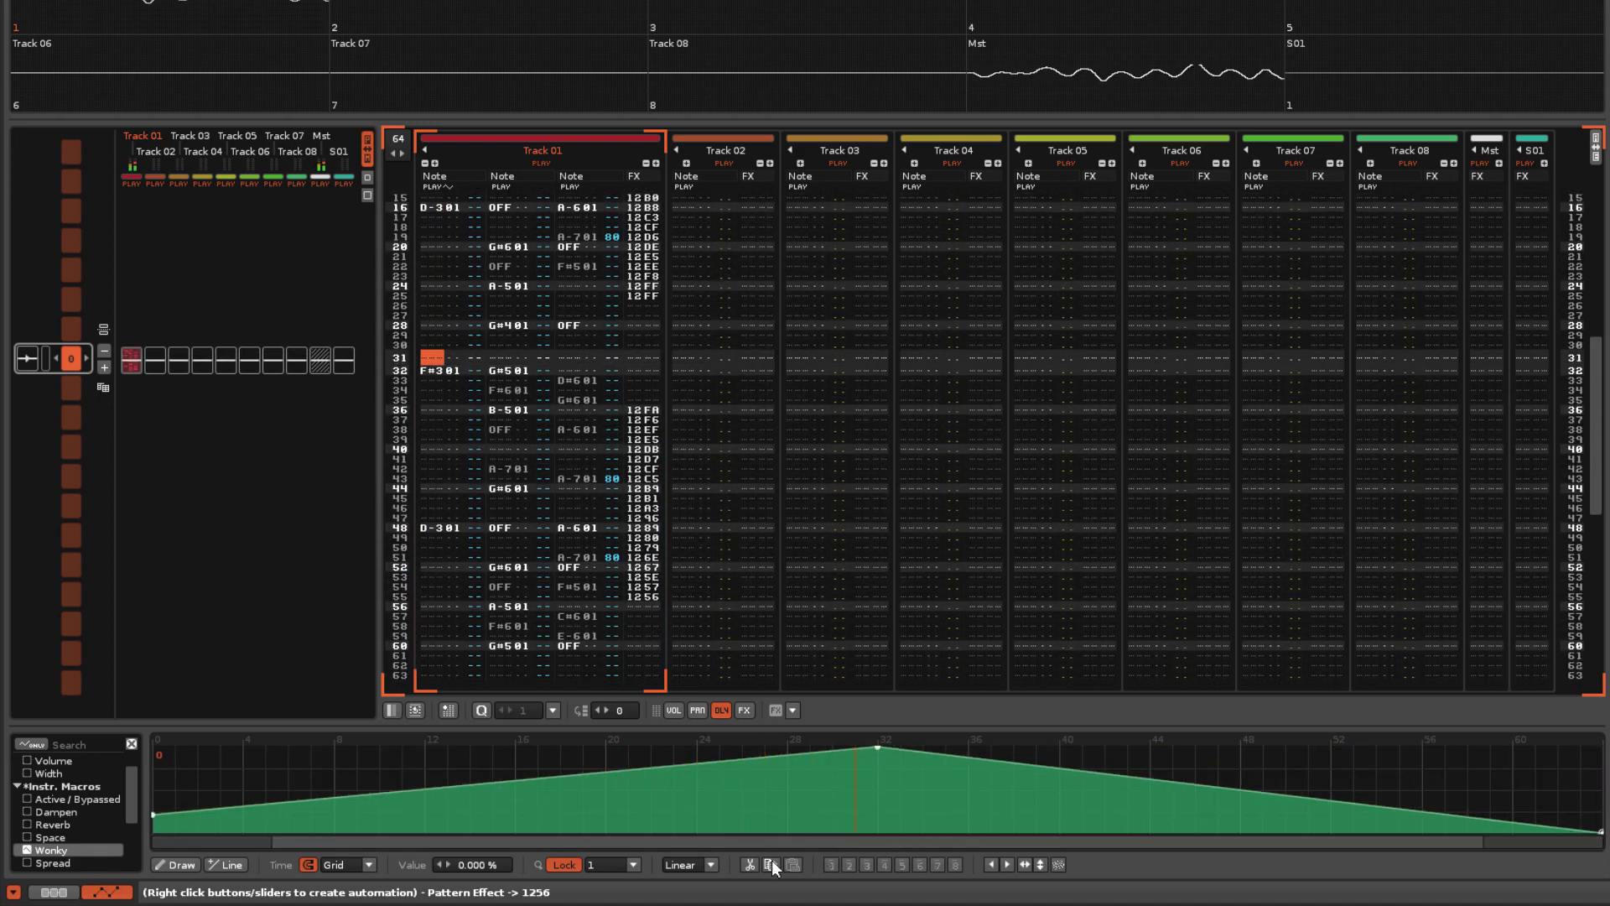
pyautogui.click(712, 864)
pyautogui.click(693, 843)
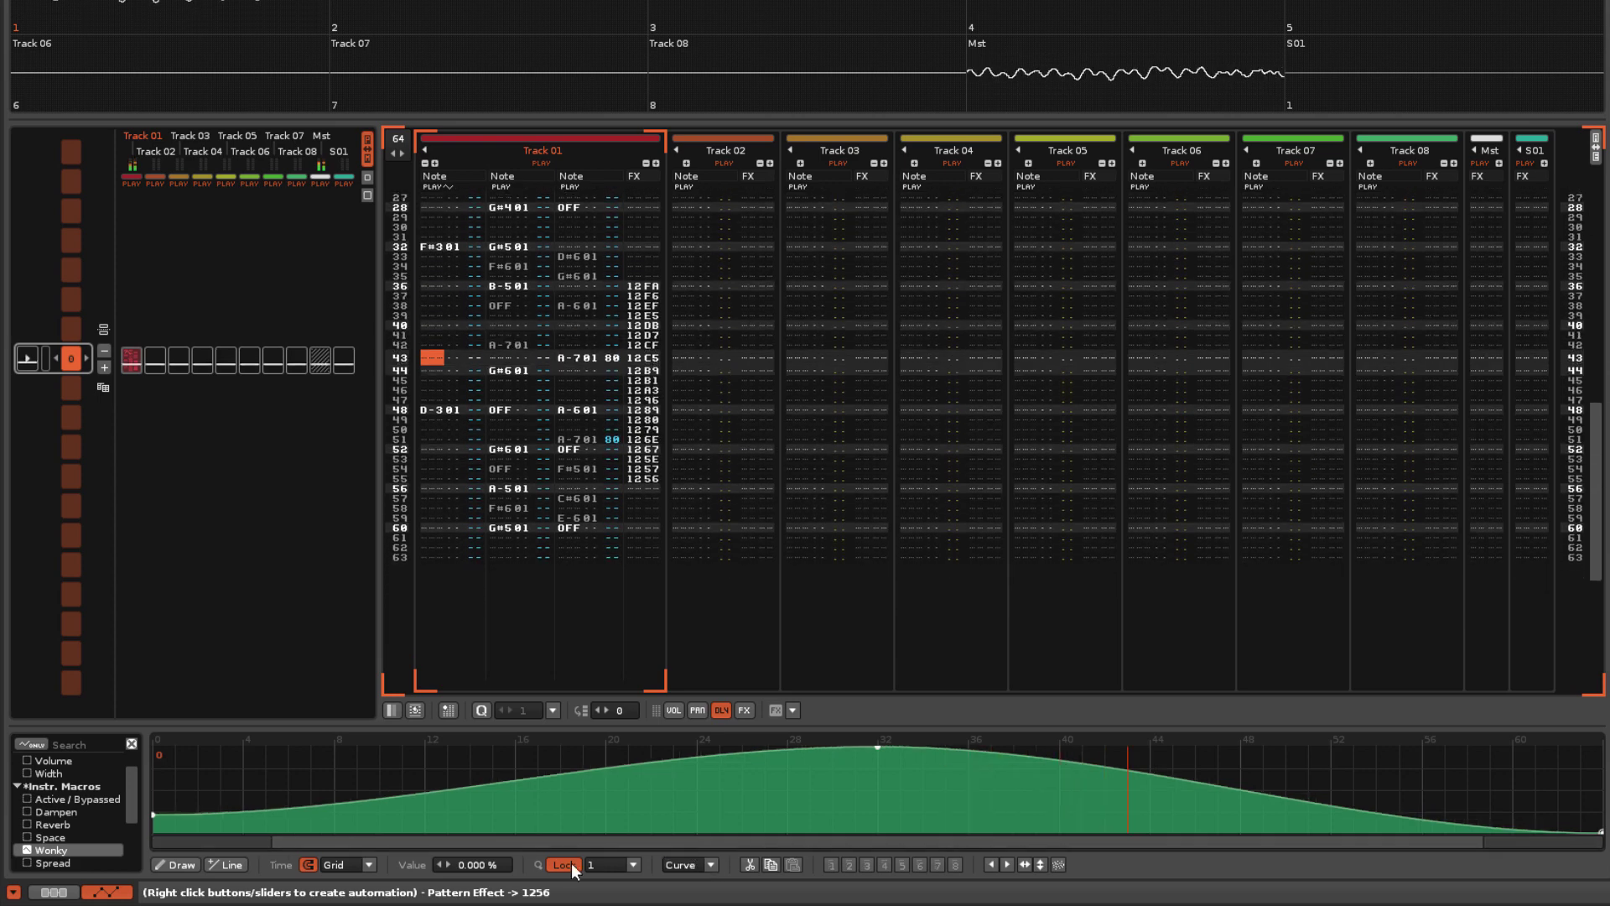
pyautogui.click(54, 891)
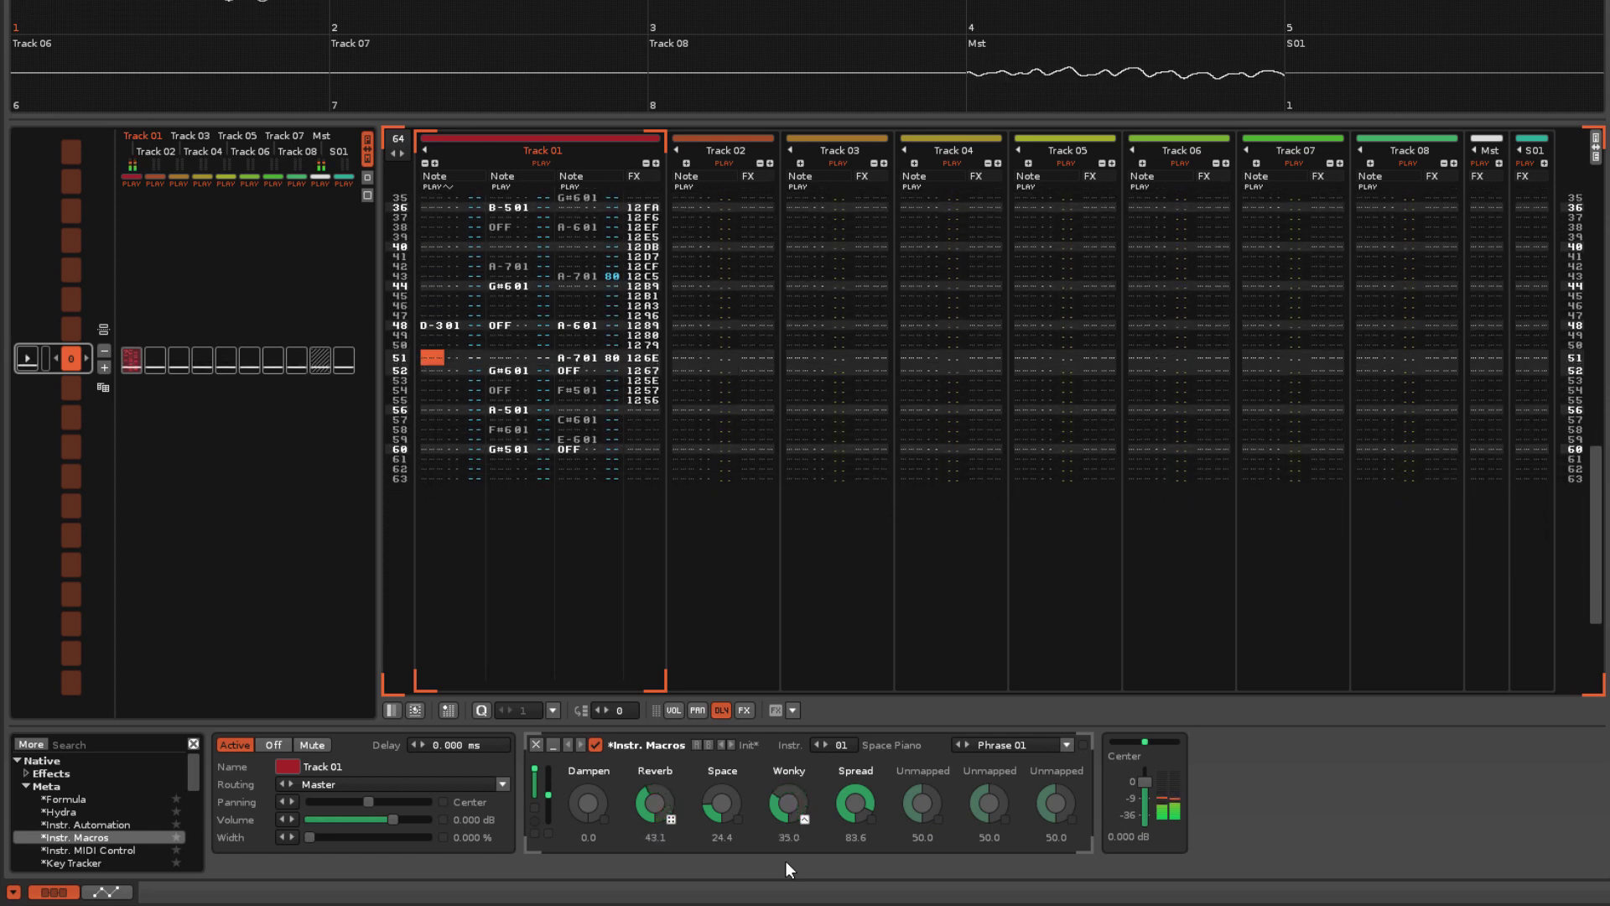
# Stop playback with the space bar near the pattern's end.
pyautogui.press('space')
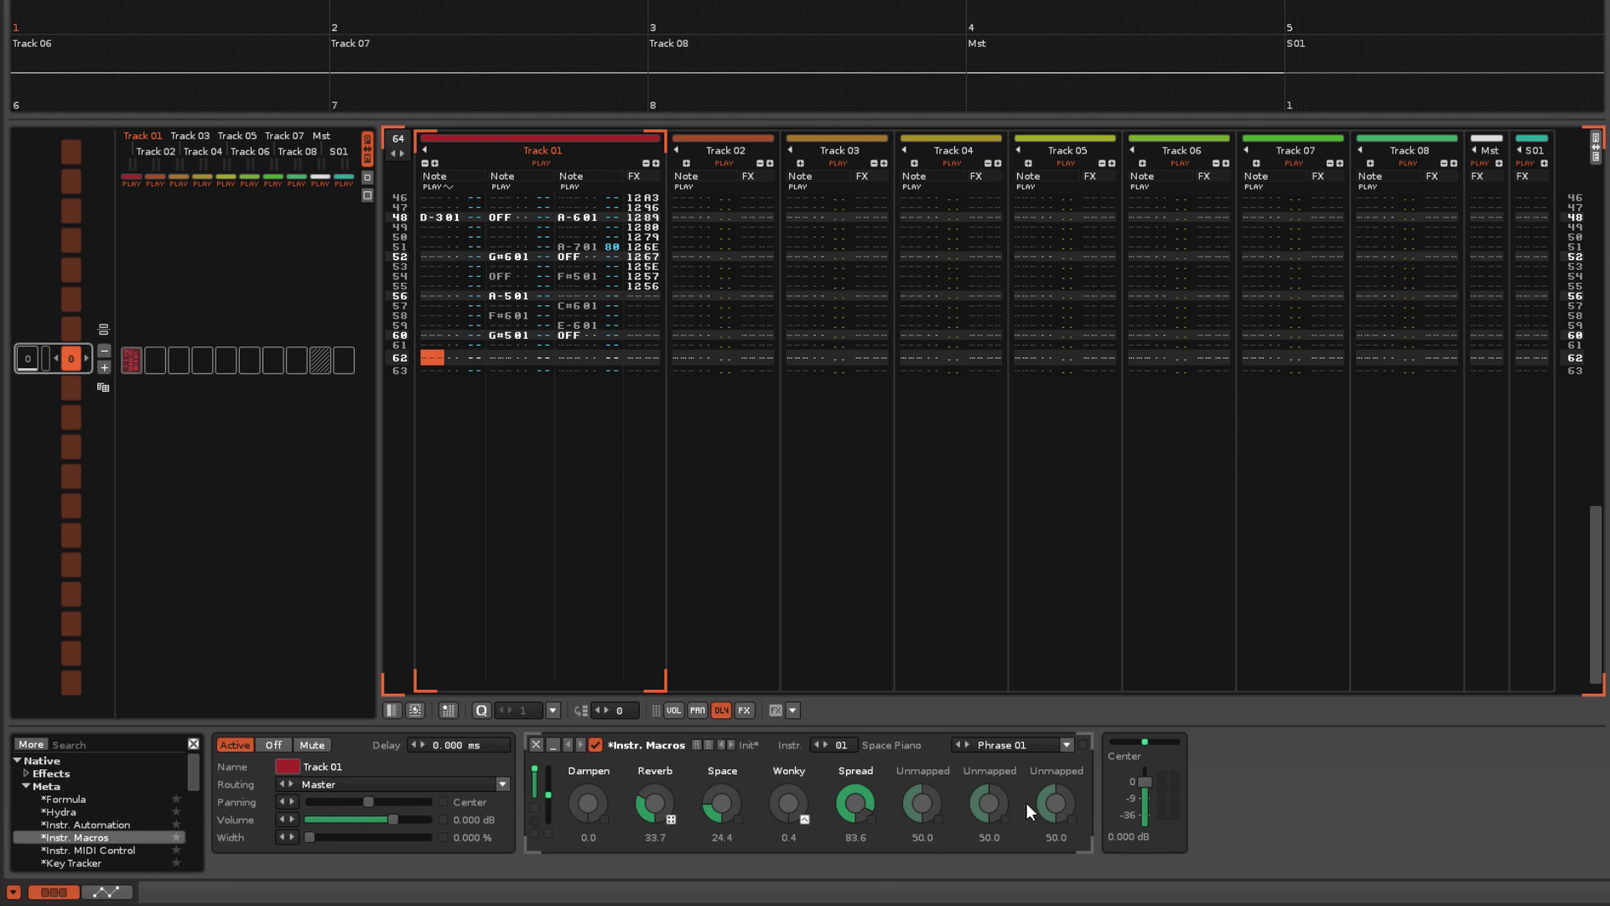
# Set the Instr. Macros phrase to 0D - Bass - Seventh 3 and show Space Piano's modulation editor.
pyautogui.click(1067, 745)
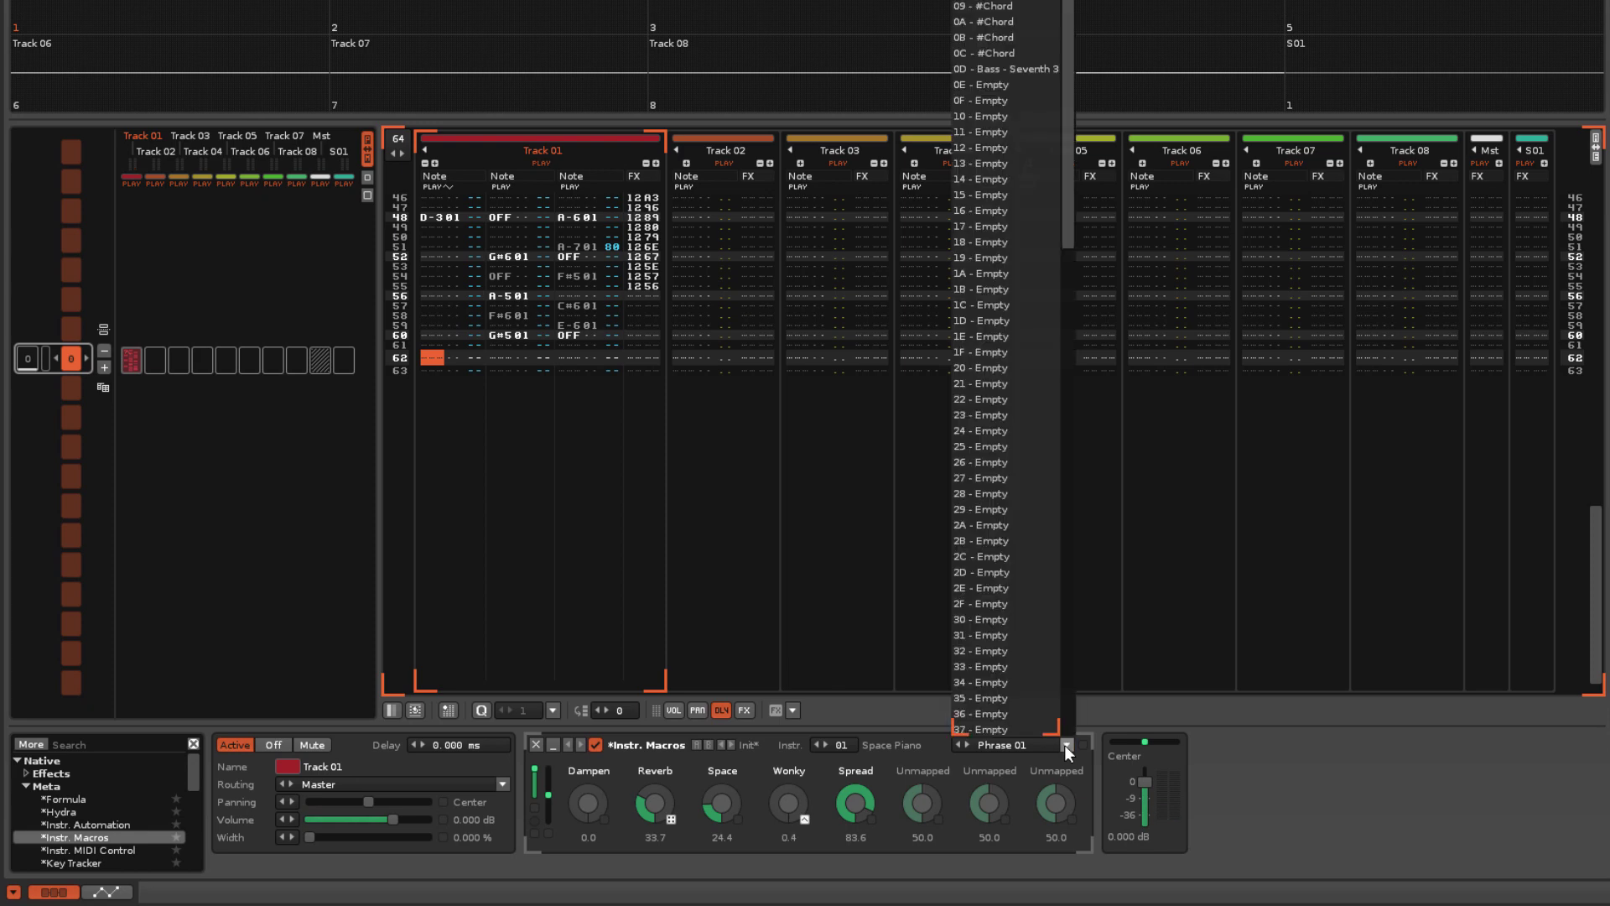
pyautogui.click(1035, 69)
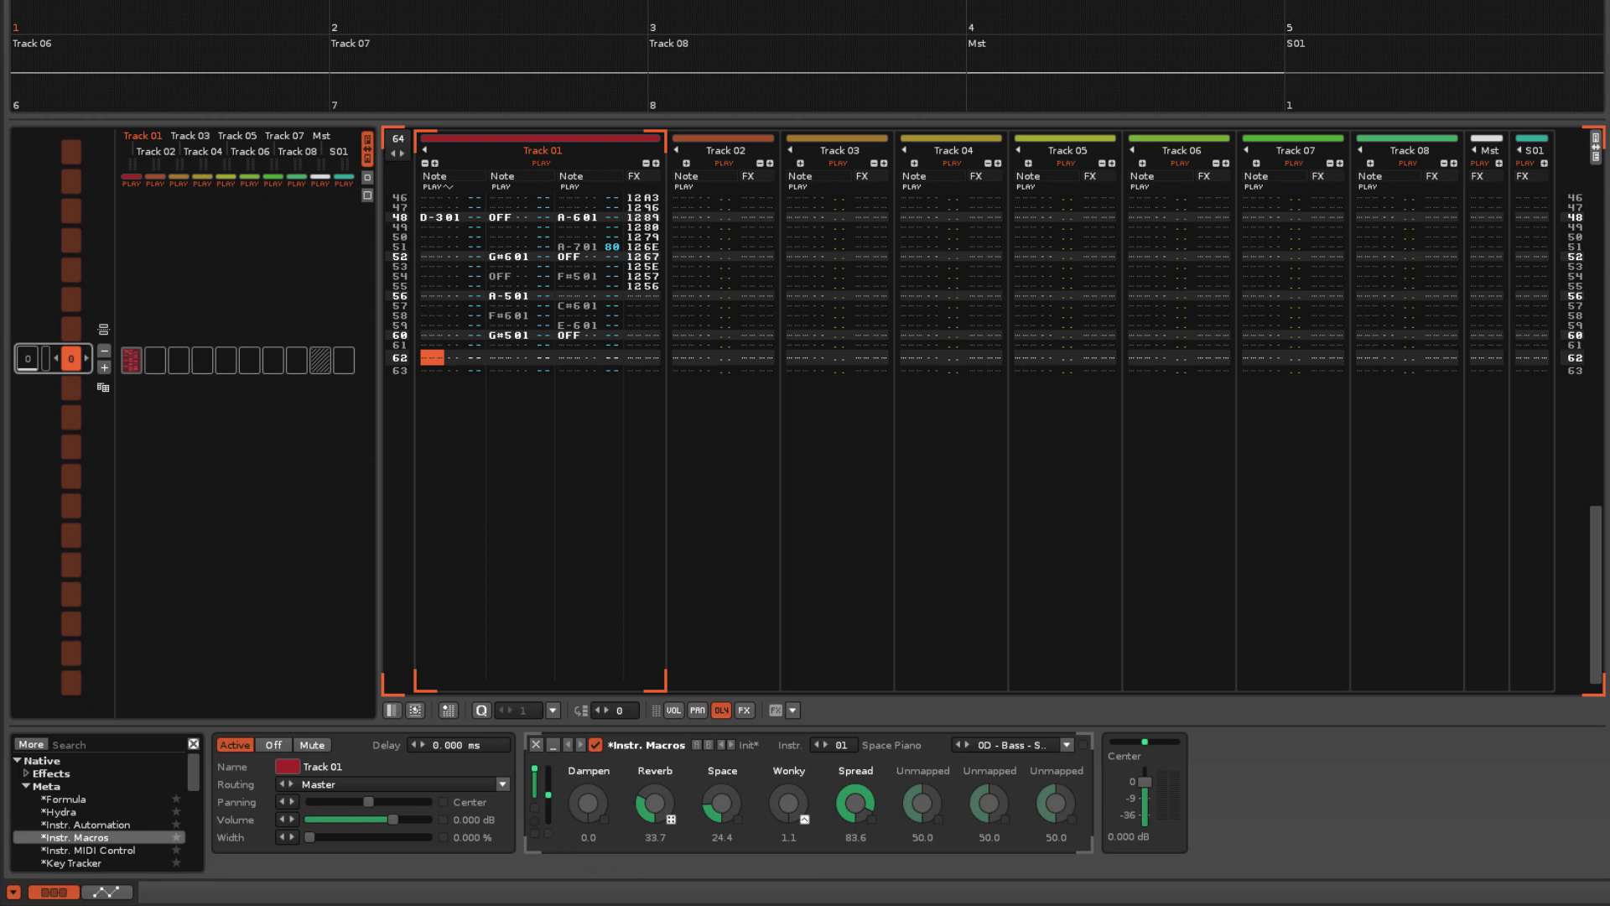
pyautogui.click(165, 2)
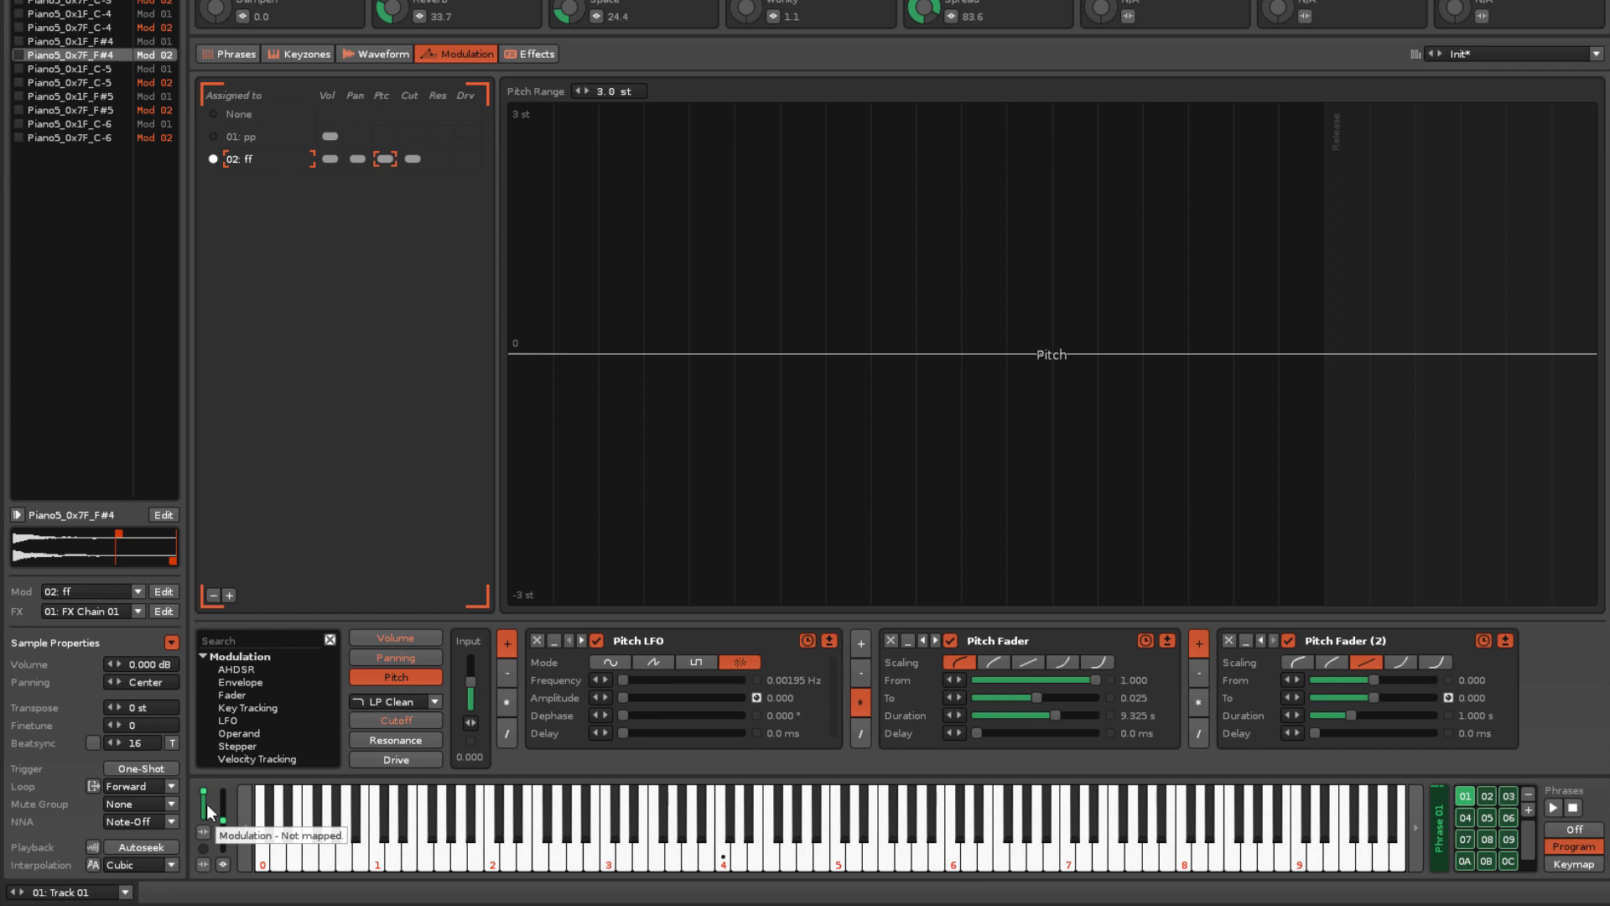
# After checking the pitchbend mappings, map the mod wheel to the ff set's Resonance and Drive.
pyautogui.click(223, 865)
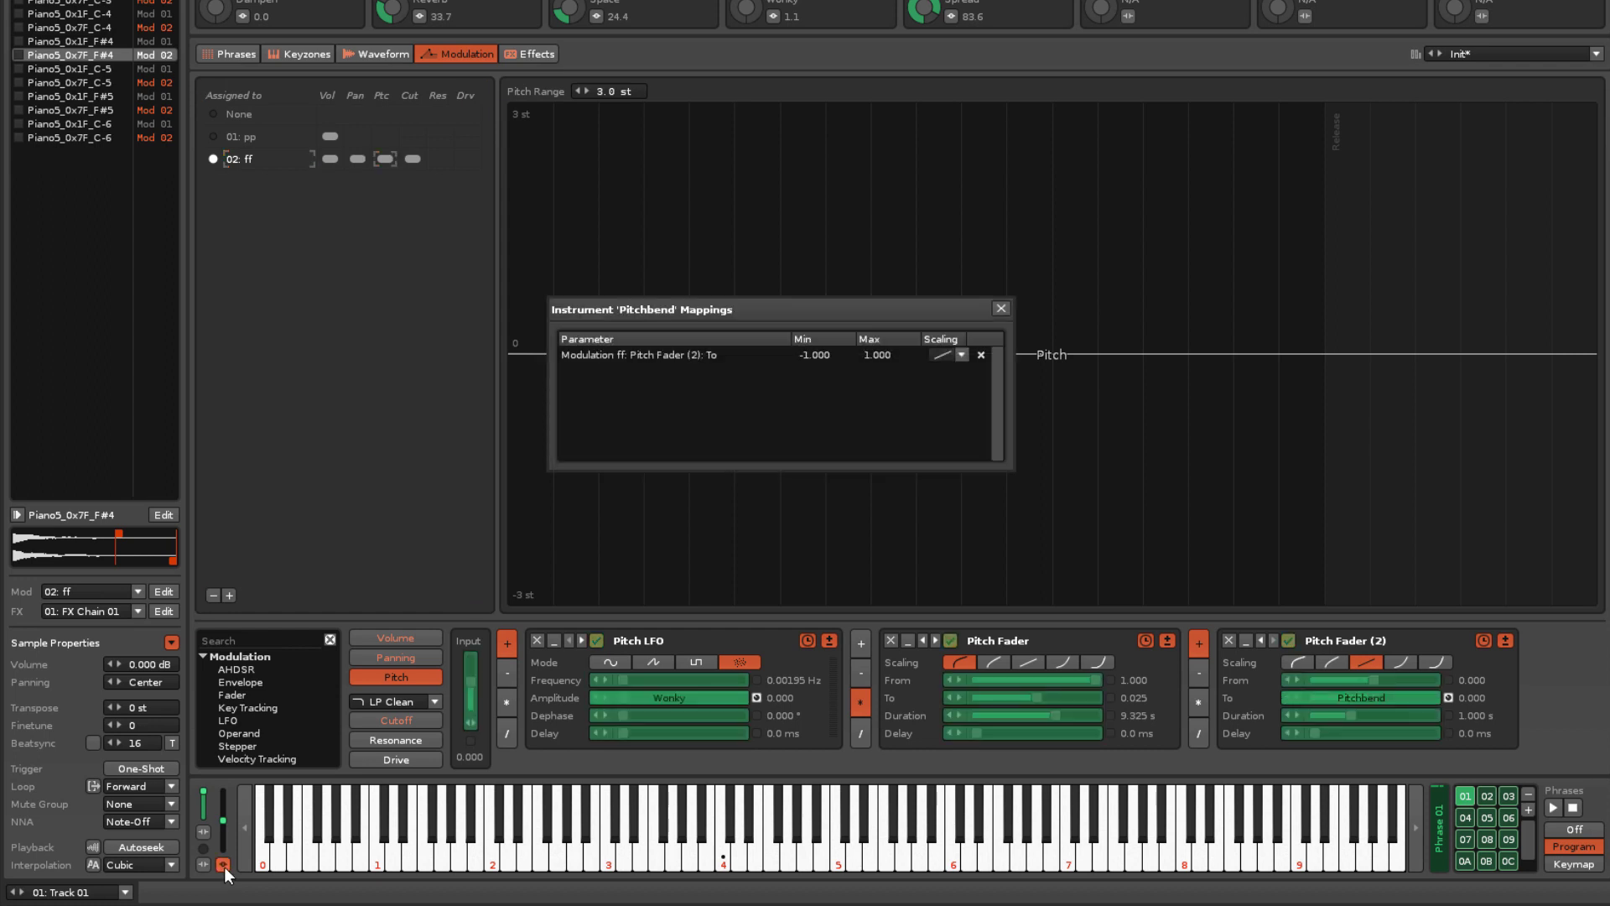
pyautogui.click(1000, 309)
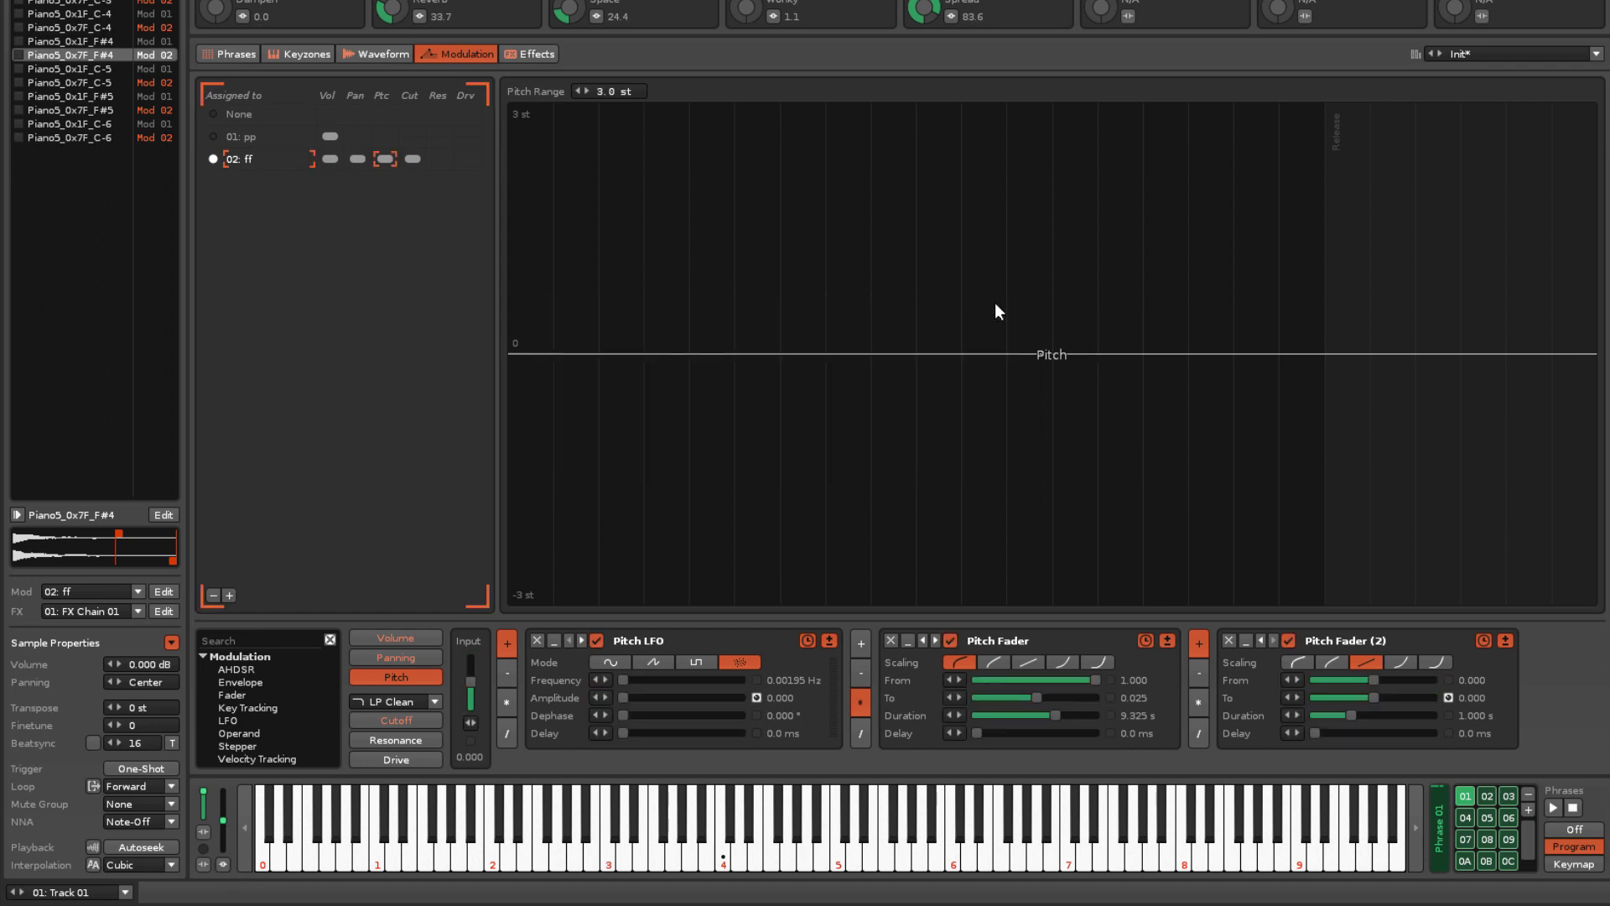
pyautogui.click(203, 832)
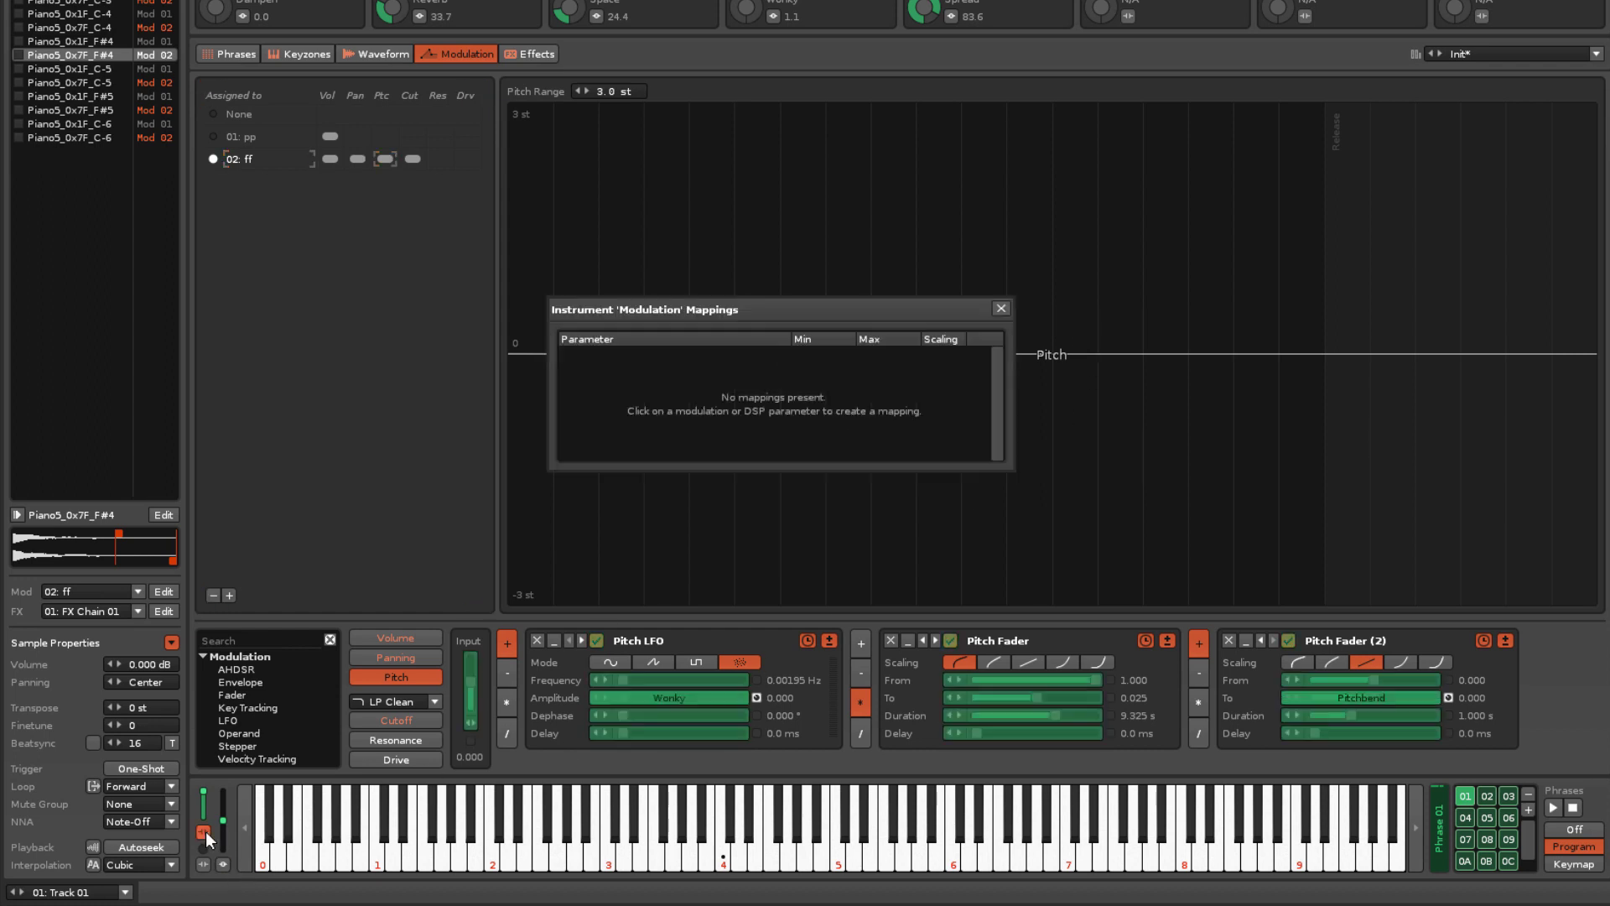
pyautogui.click(391, 739)
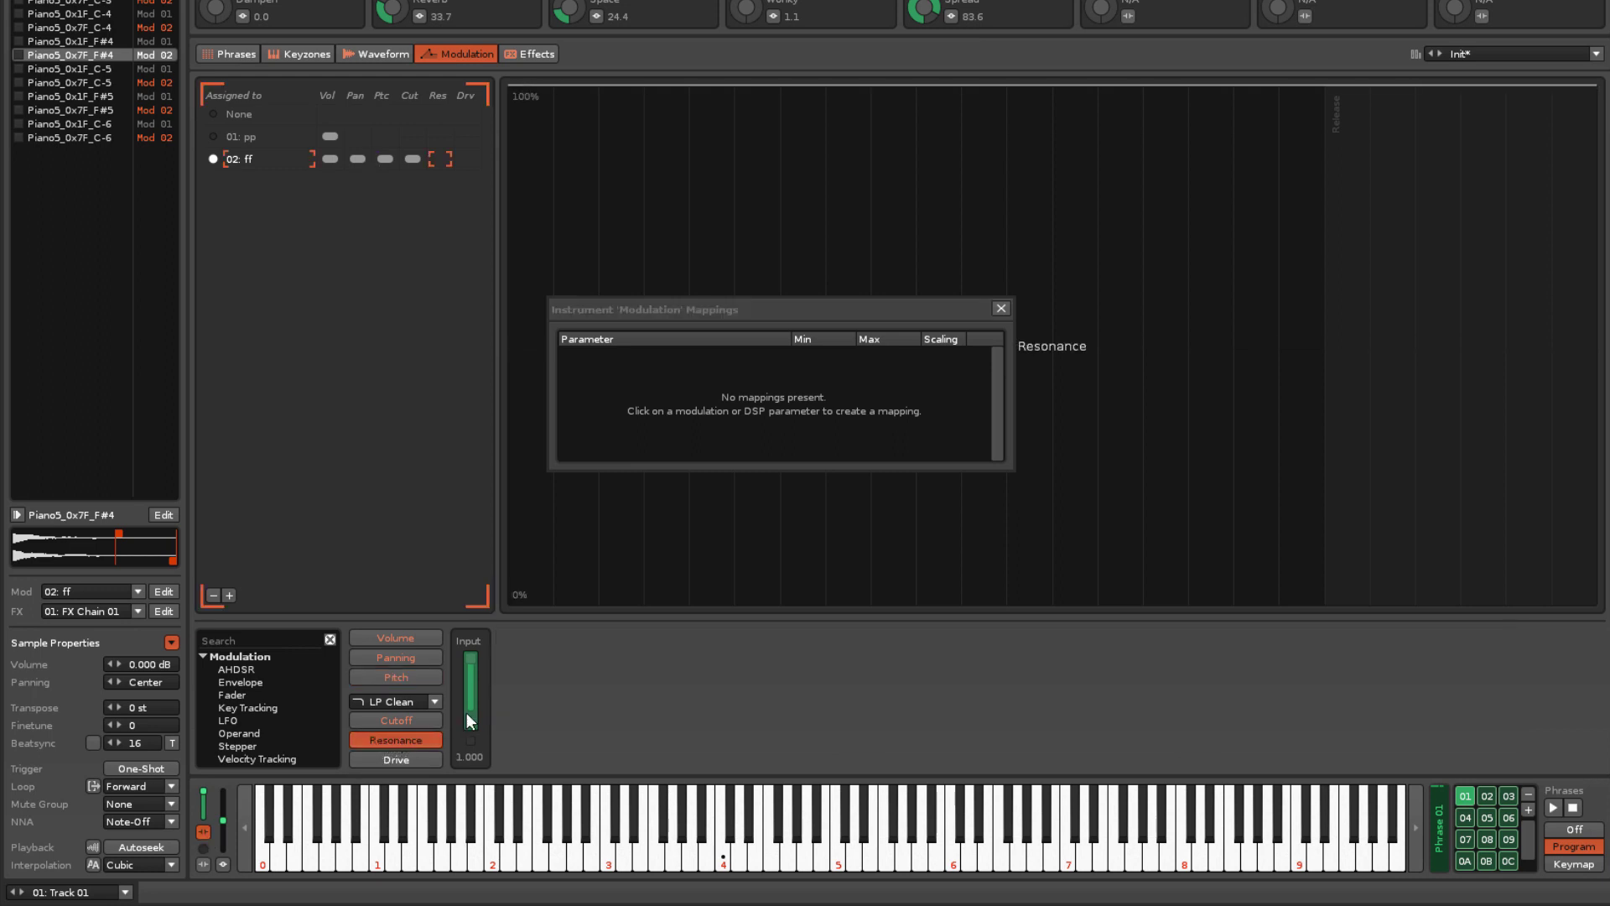
pyautogui.click(475, 706)
pyautogui.click(420, 759)
pyautogui.click(470, 714)
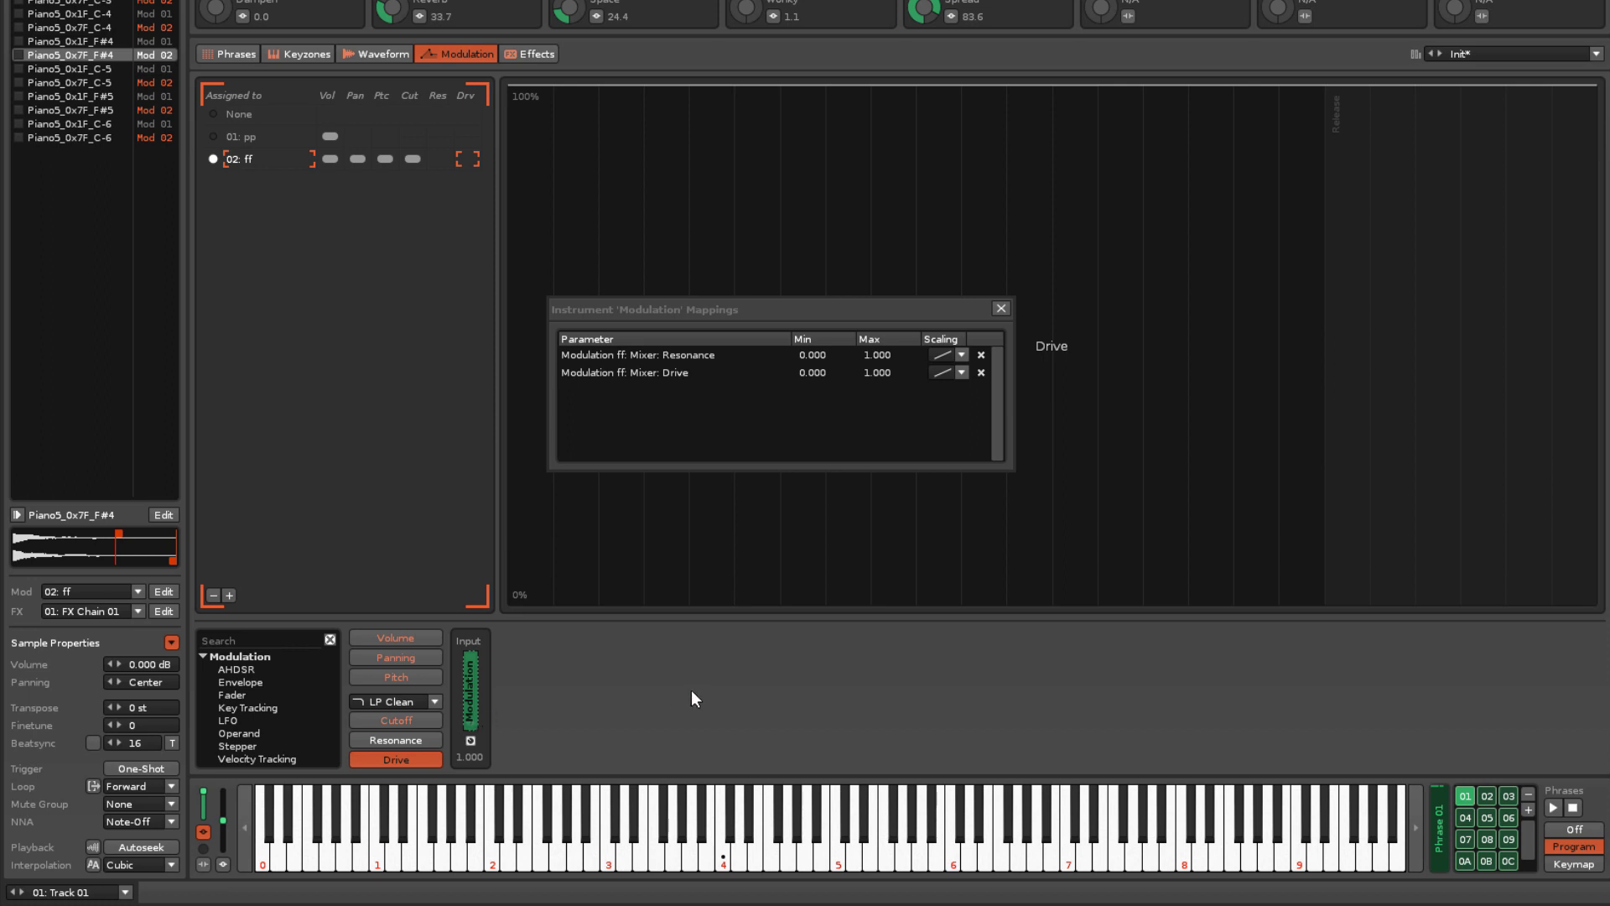
# Play a C minor chord twice to test the mod wheel mappings.
pyautogui.press('z')
pyautogui.press('d')
pyautogui.press('b')
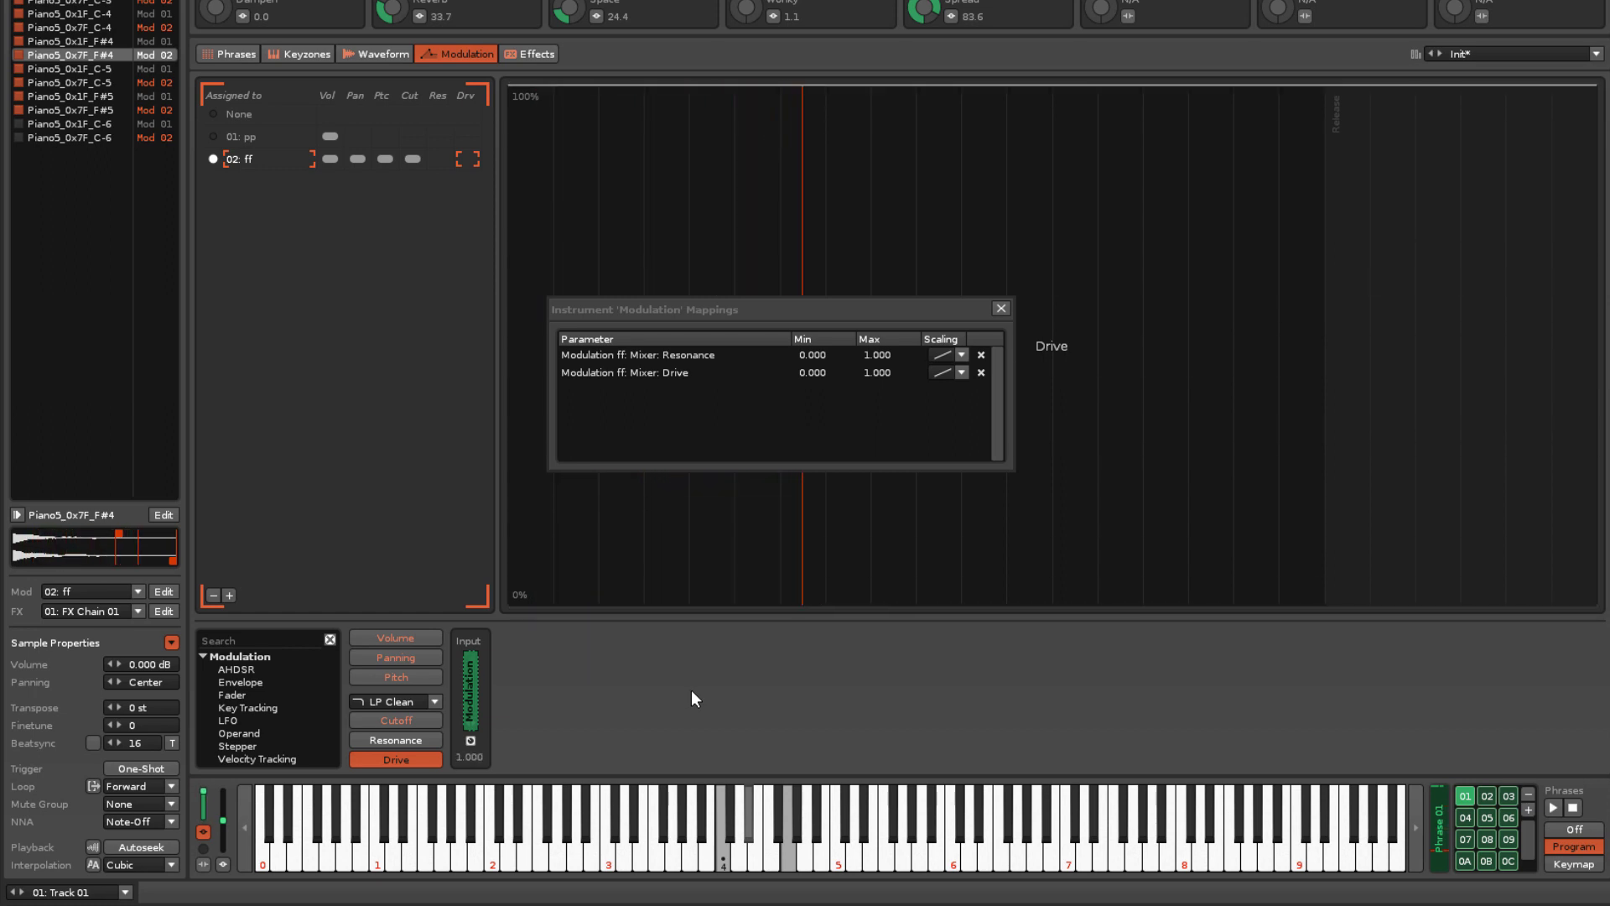
pyautogui.press('z')
pyautogui.press('d')
pyautogui.press('b')
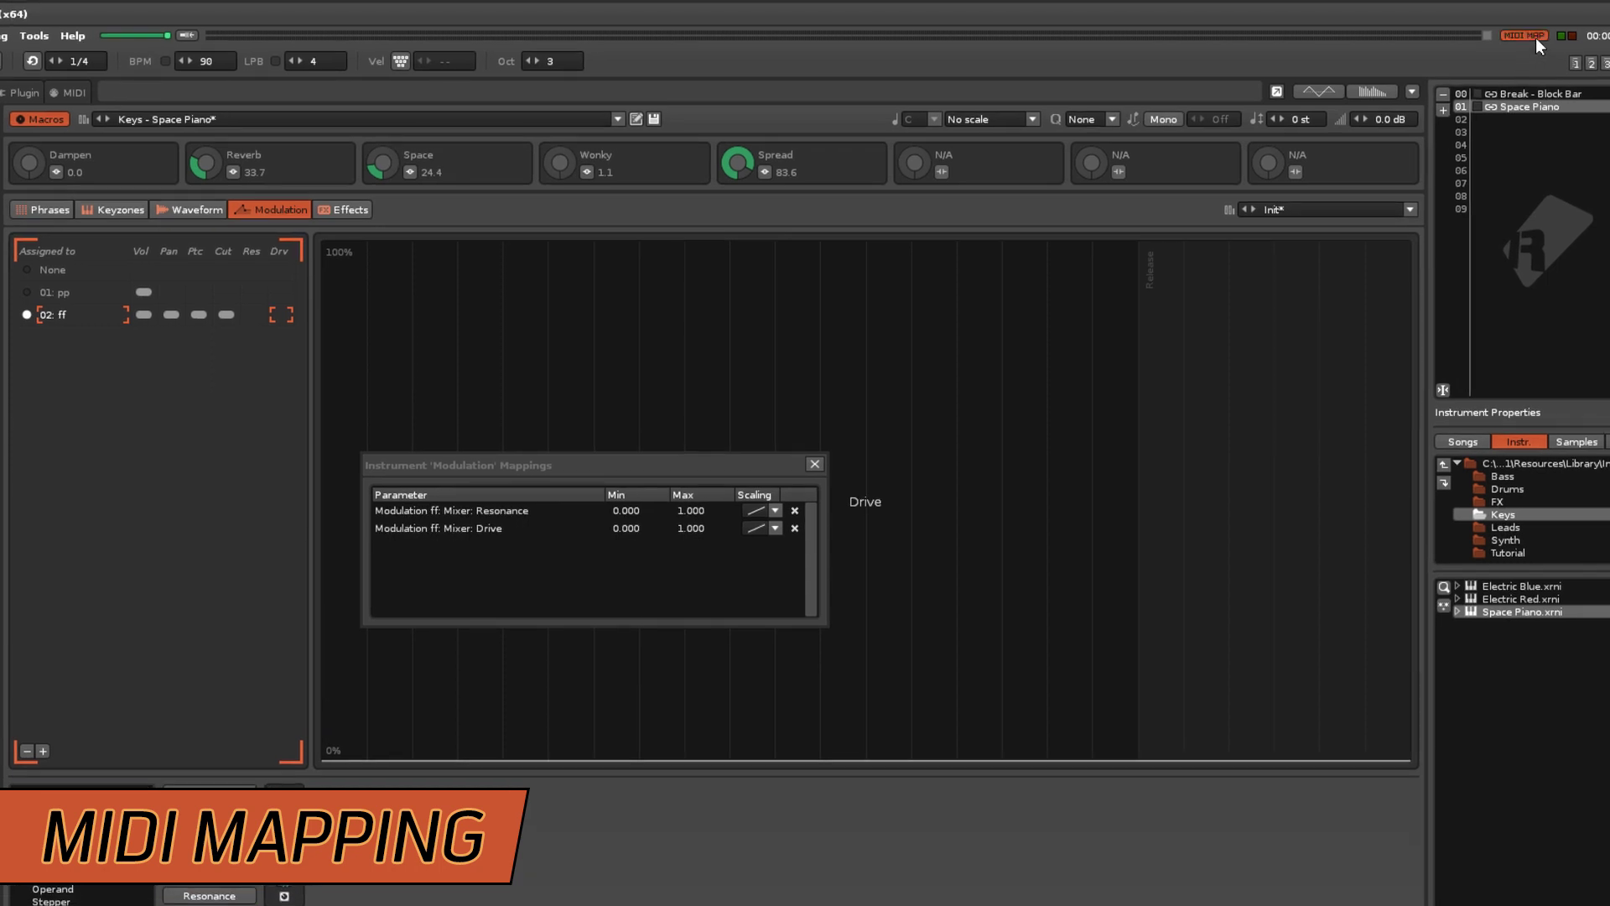
# Assign the Wonky macro knob to controller CC 7 on channel 2, then reopen MIDI mapping.
pyautogui.click(1537, 38)
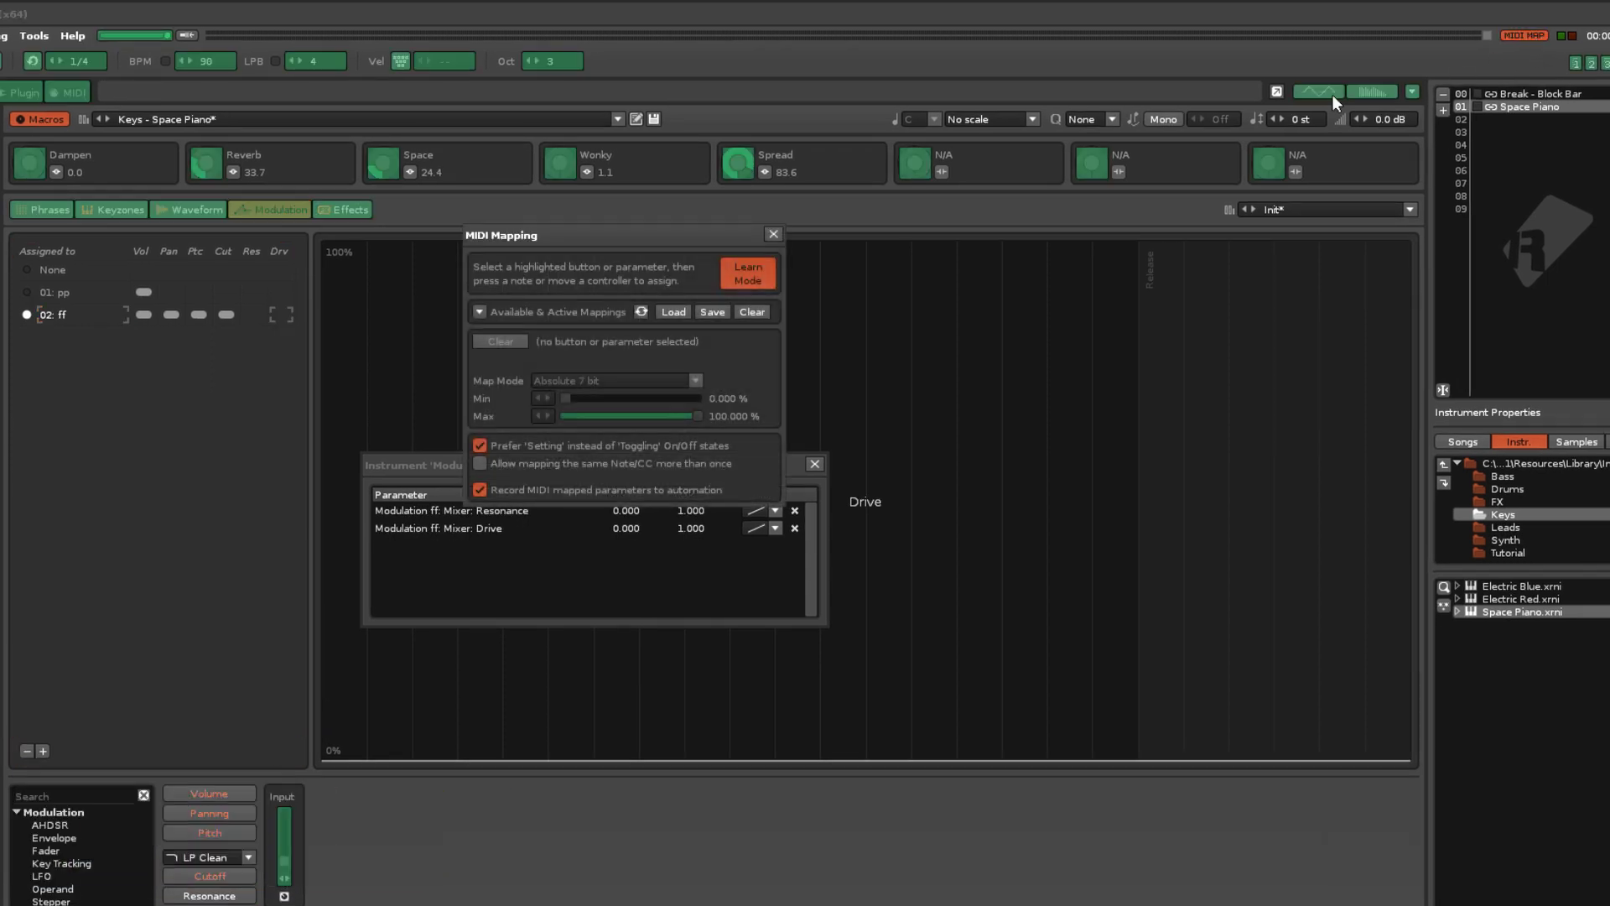
pyautogui.click(566, 167)
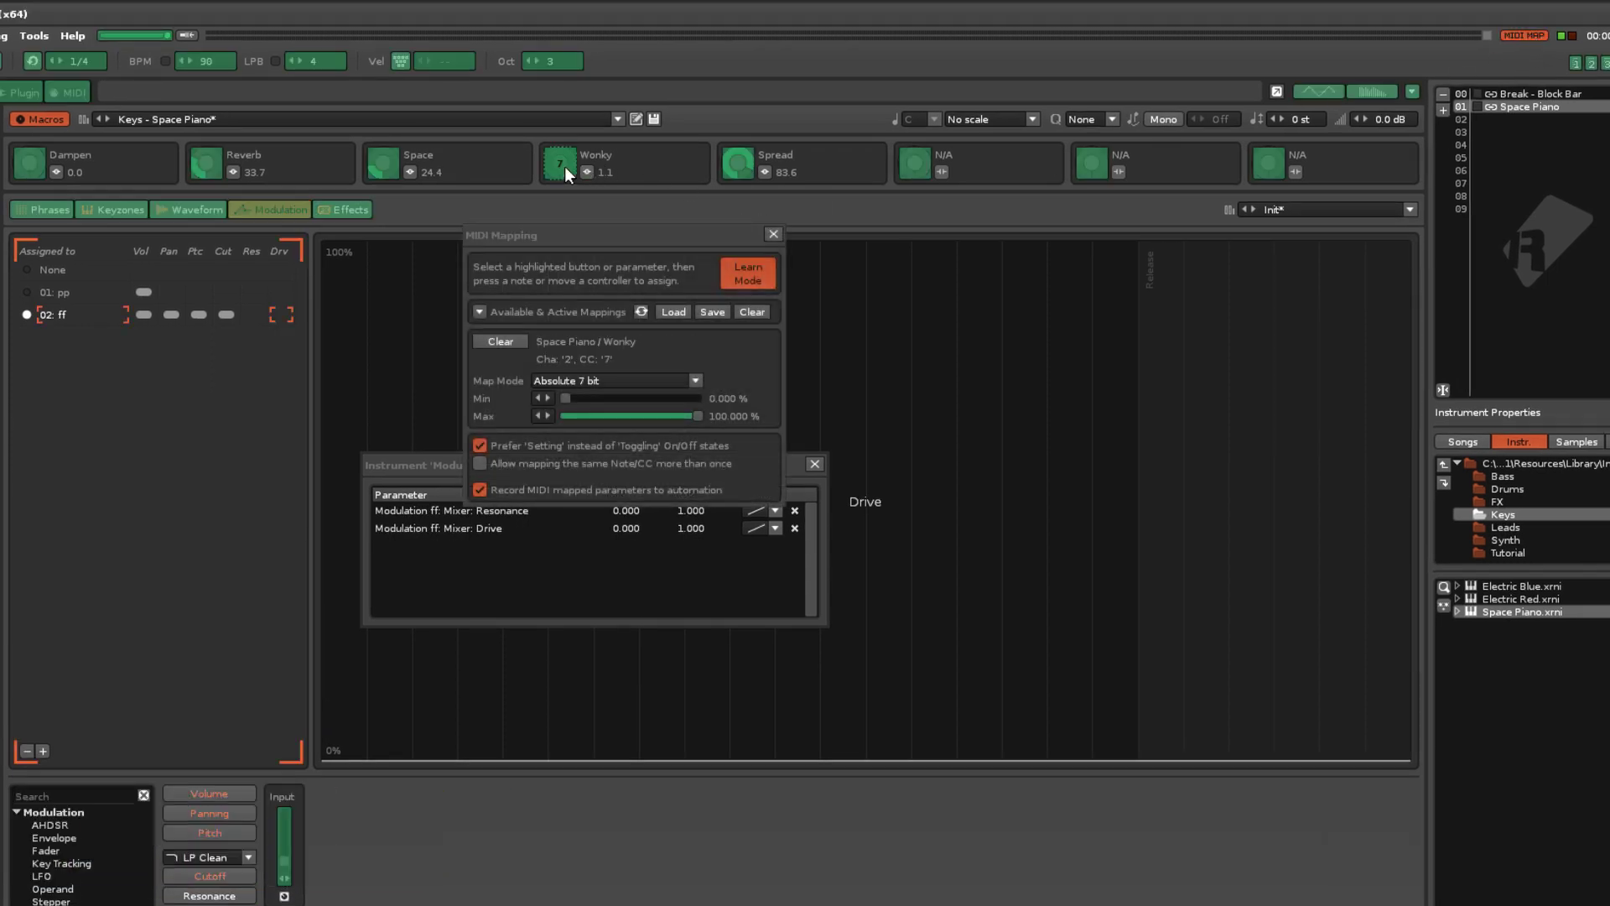
pyautogui.click(1529, 35)
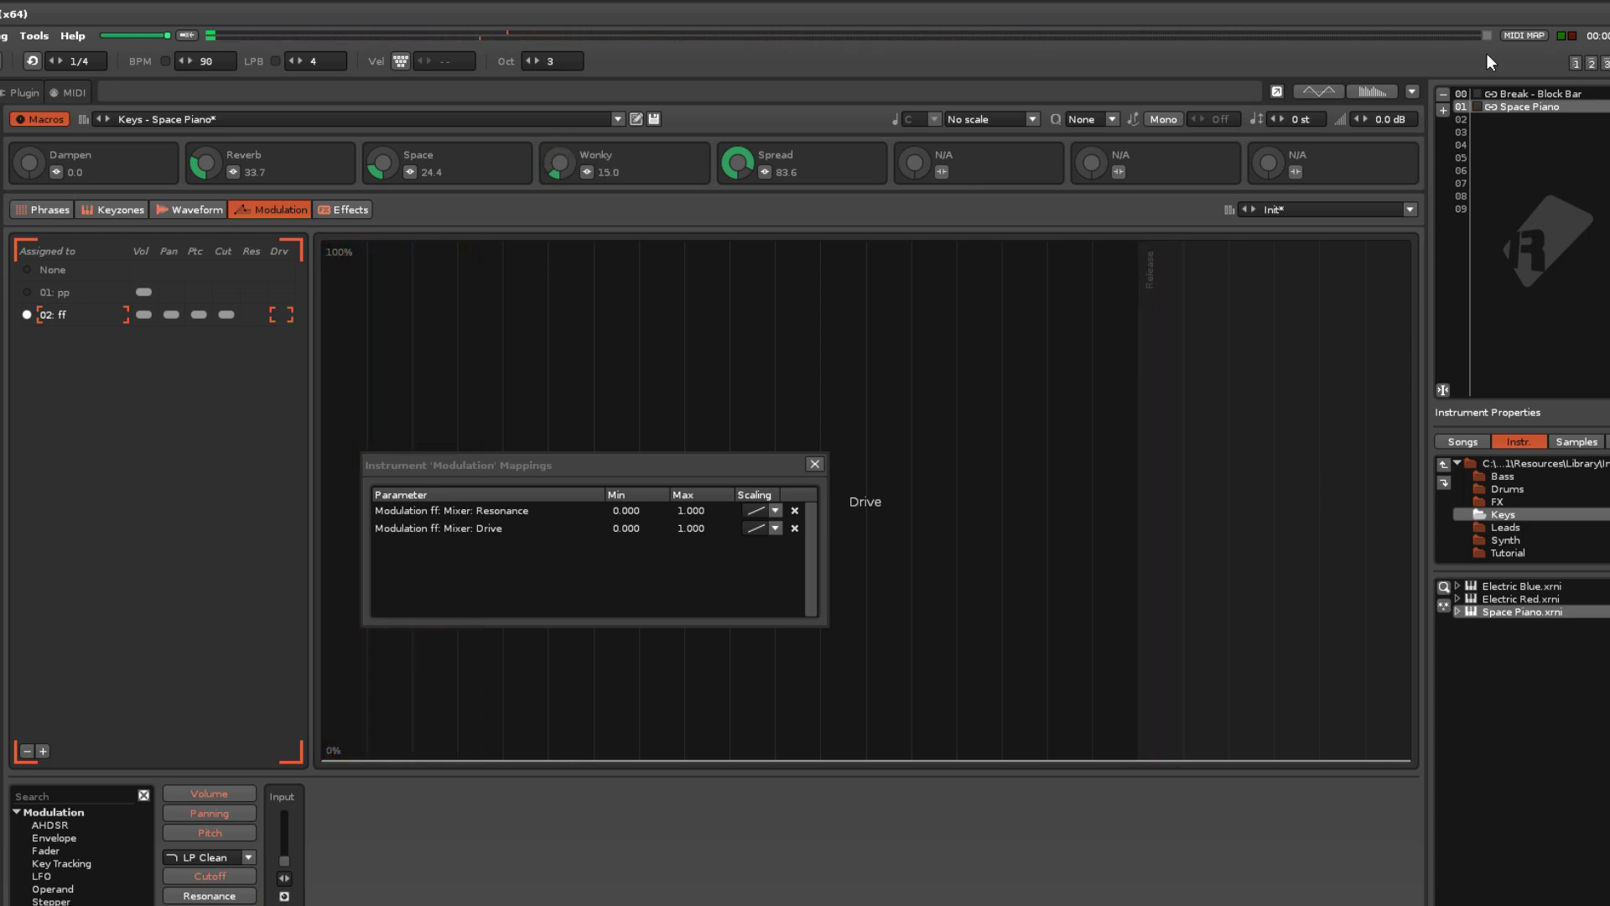
pyautogui.click(1524, 36)
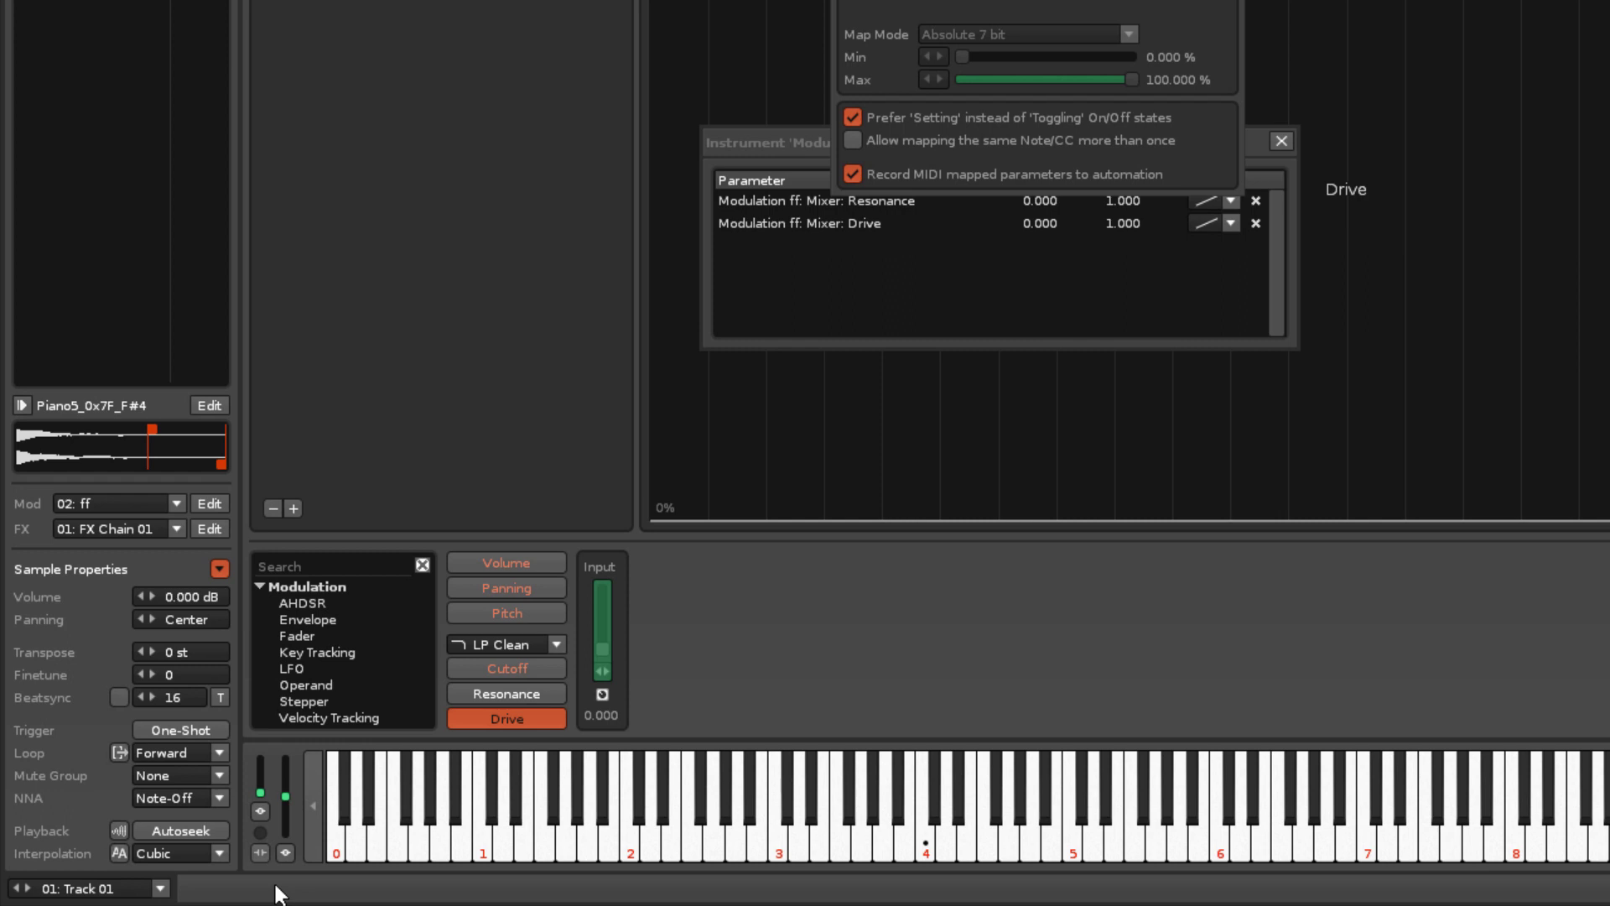
# Close the MIDI mapping options and go back to the pattern editor with Track 01's macros.
pyautogui.click(442, 336)
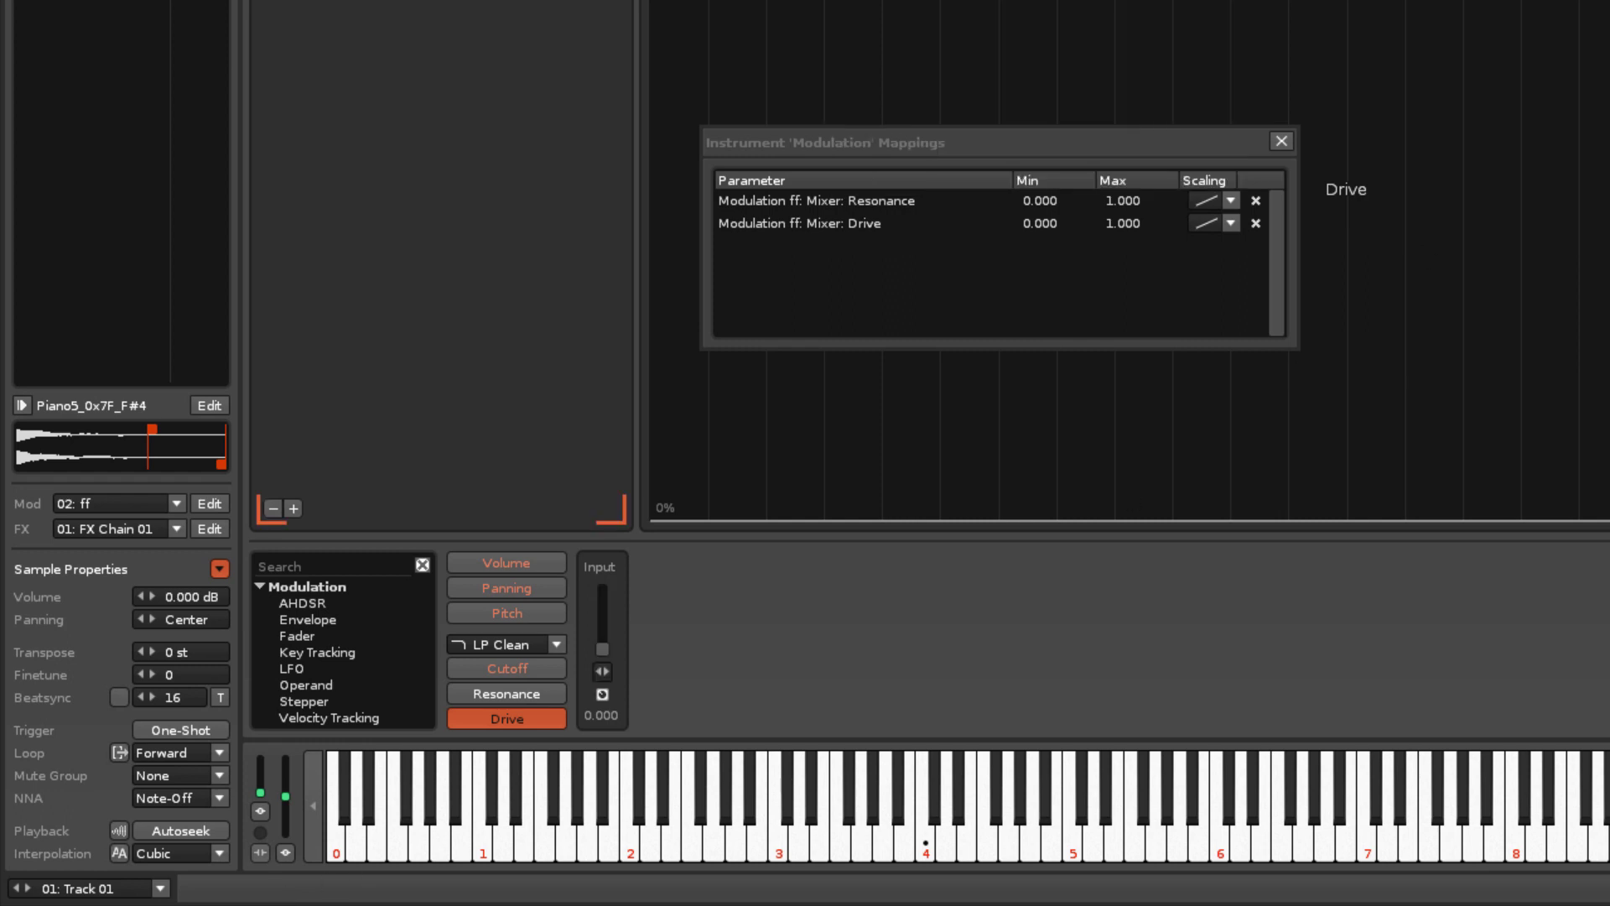
pyautogui.press('F1')
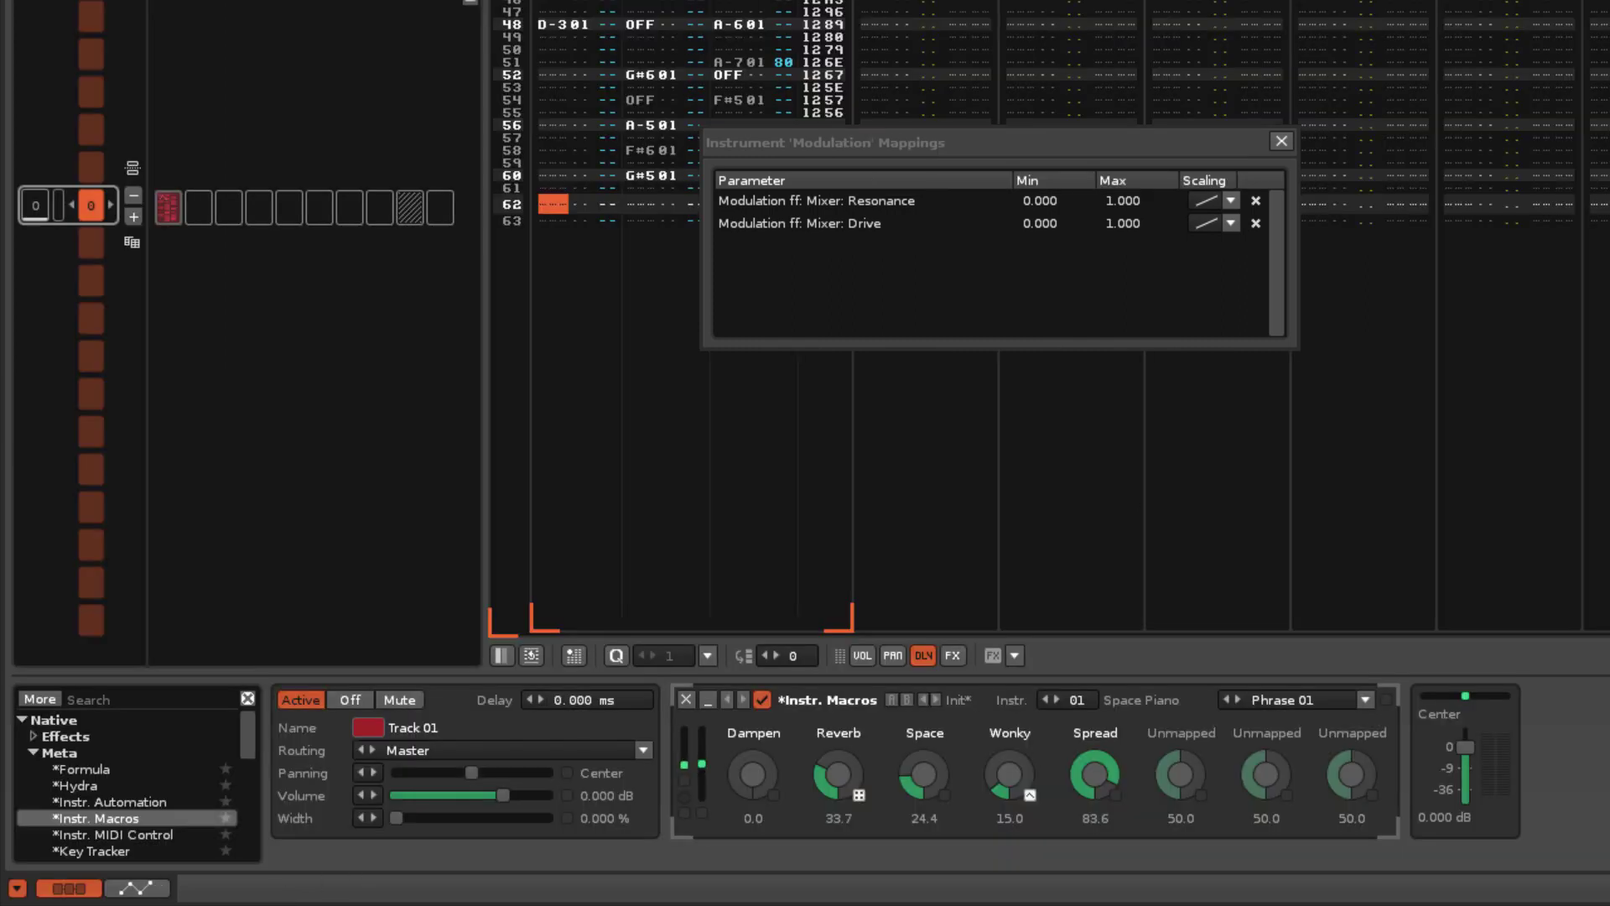